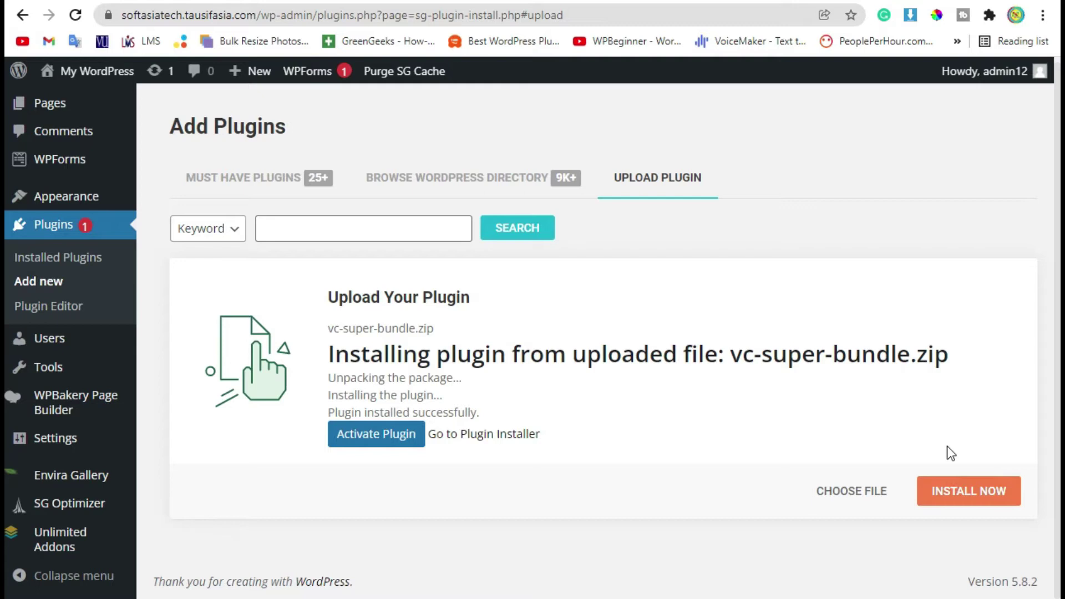
# Activate the uploaded vc-super-bundle plugin and locate the Super Bundle for WPBakery Page Builder entry among the installed plugins
pyautogui.click(359, 443)
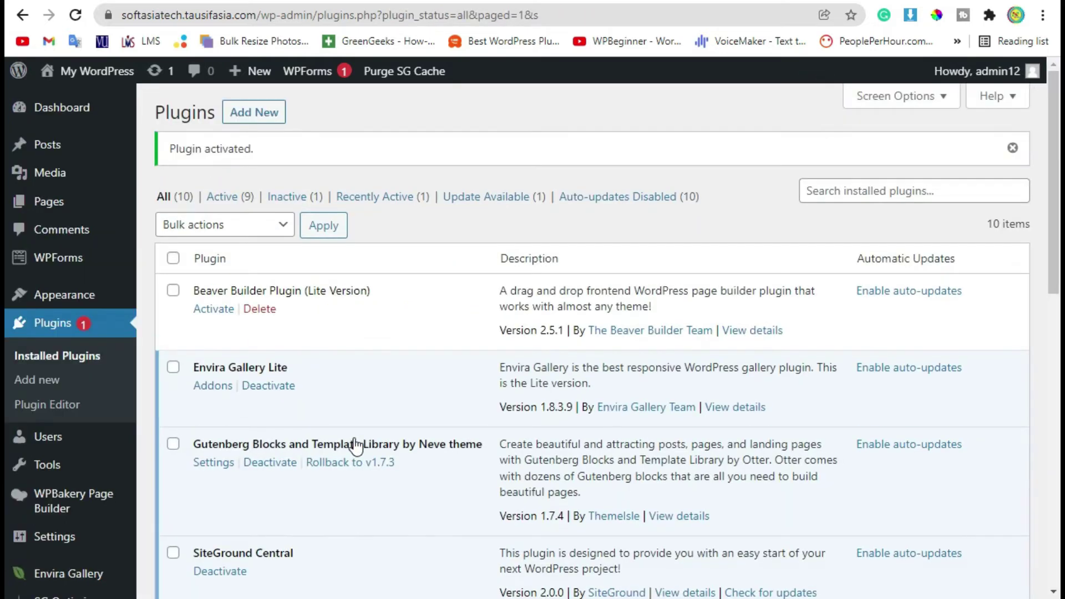
pyautogui.scroll(-8, 349, 457)
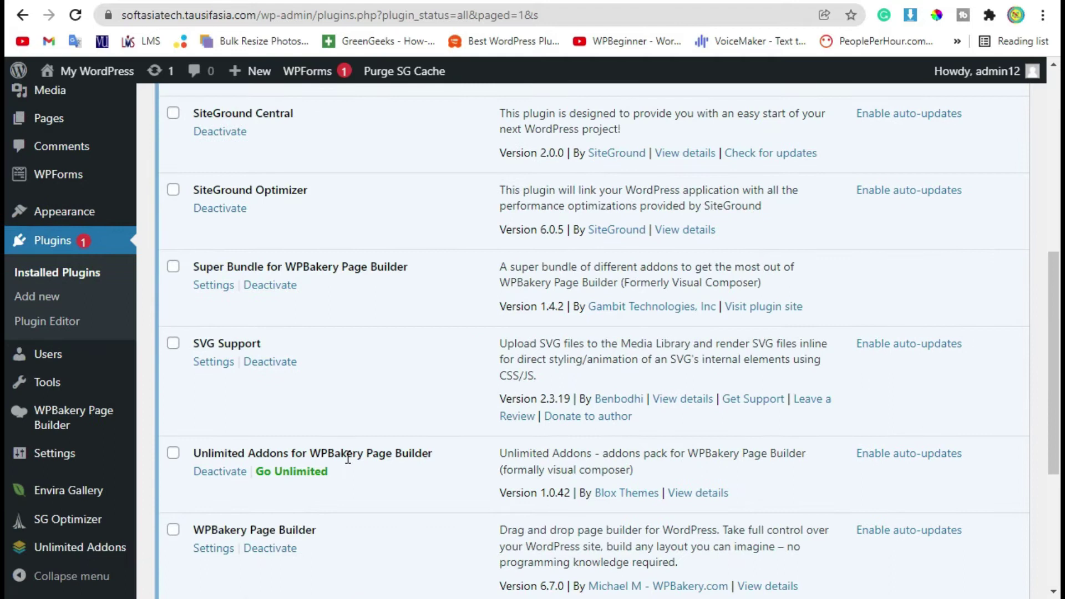
pyautogui.moveTo(200, 267); pyautogui.dragTo(413, 262)
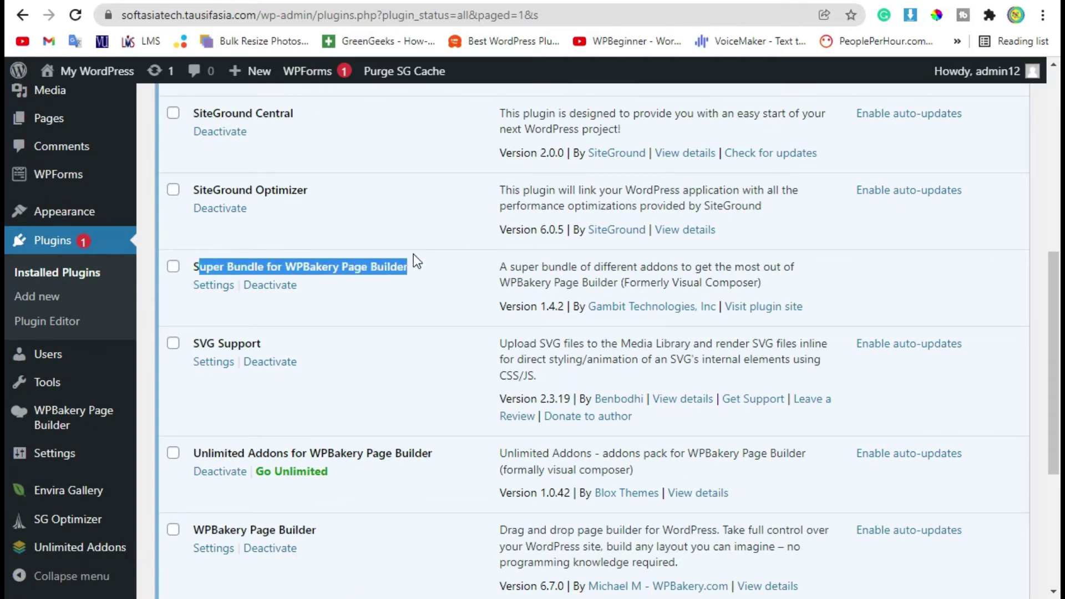
pyautogui.click(417, 261)
pyautogui.moveTo(291, 282); pyautogui.dragTo(198, 267)
pyautogui.click(198, 271)
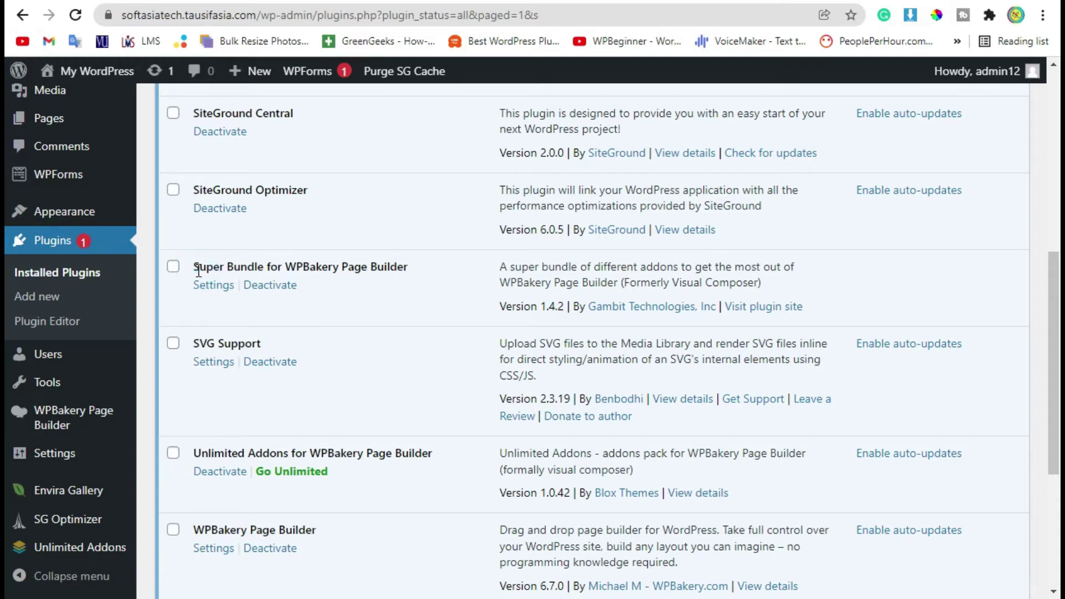
pyautogui.scroll(10, 214, 294)
# Create a new post titled "Isometric Gallery" and publish it
pyautogui.moveTo(91, 120)
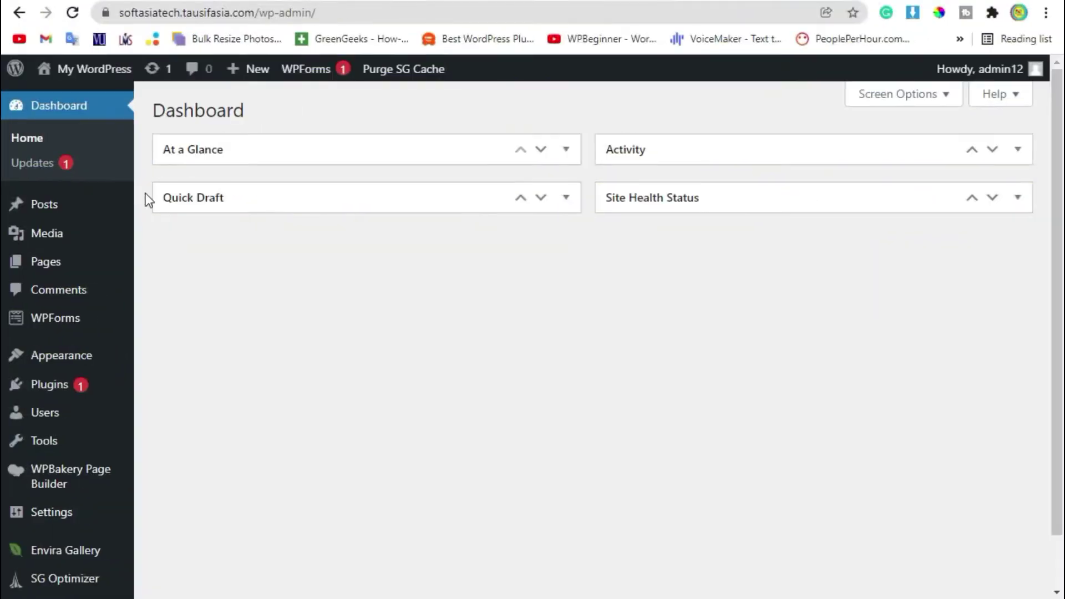
pyautogui.moveTo(64, 205)
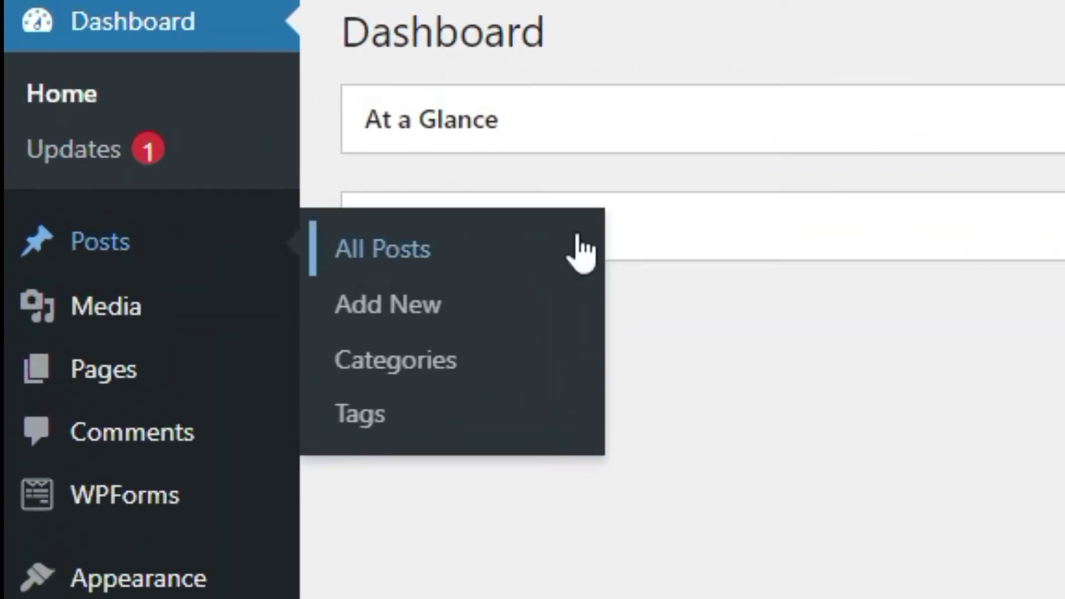
pyautogui.click(539, 308)
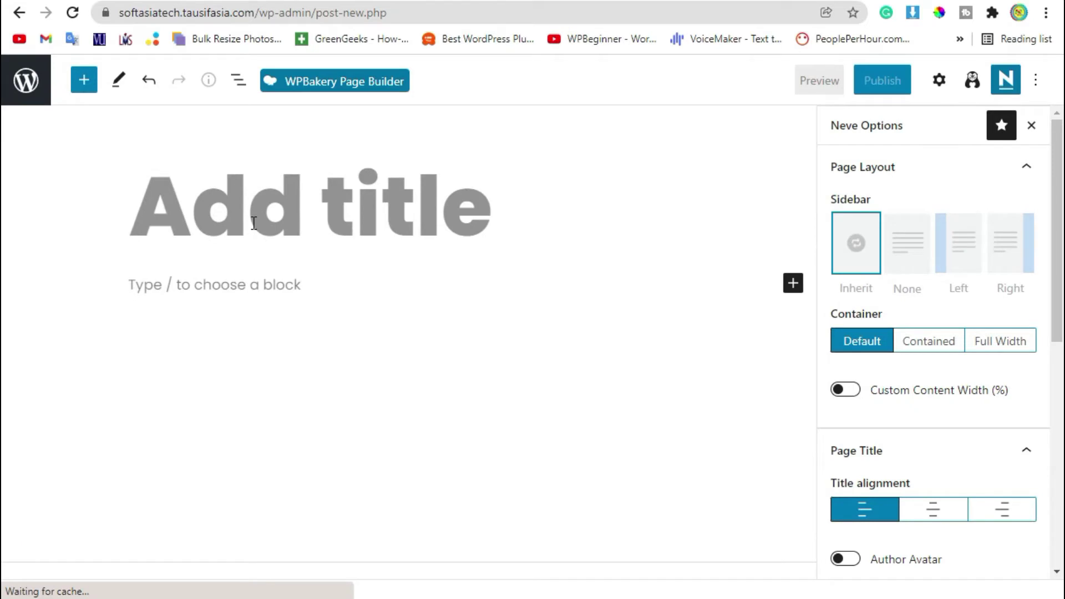
pyautogui.write('Isomet')
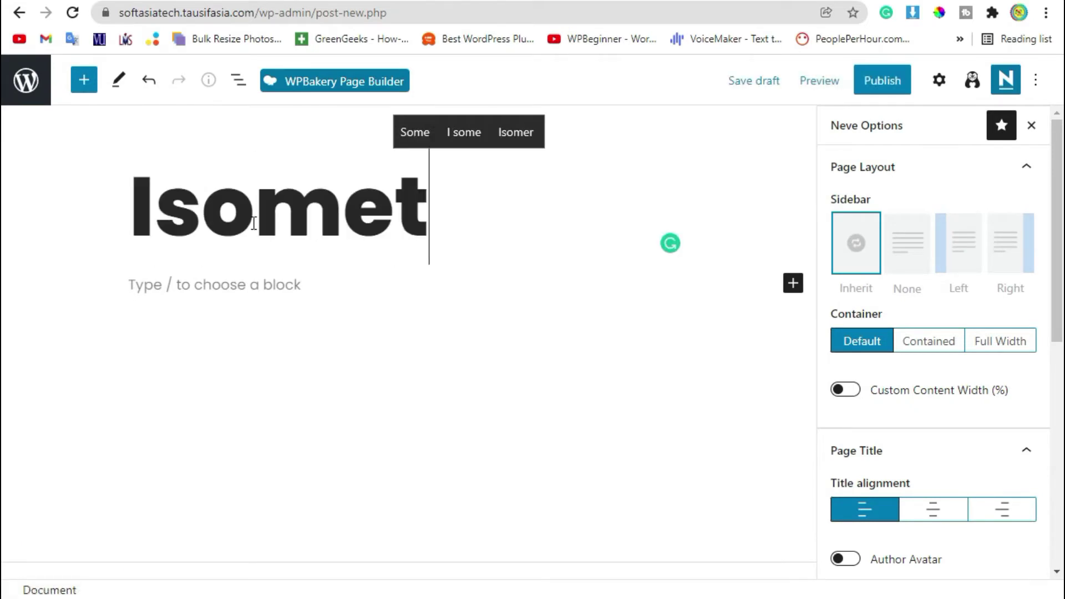
pyautogui.write('ric Gallery')
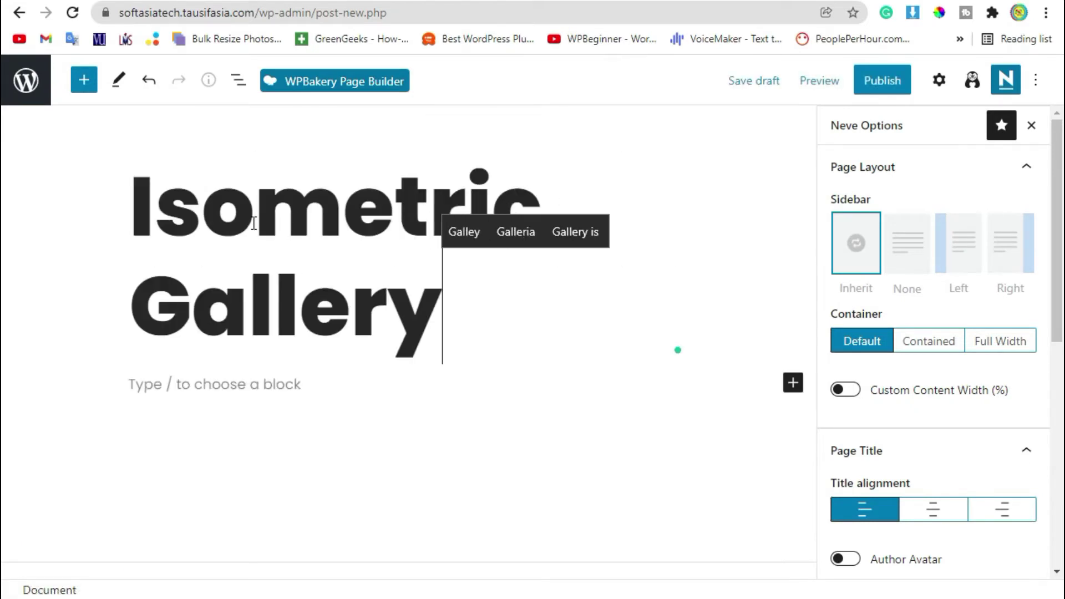
pyautogui.click(880, 80)
pyautogui.click(890, 76)
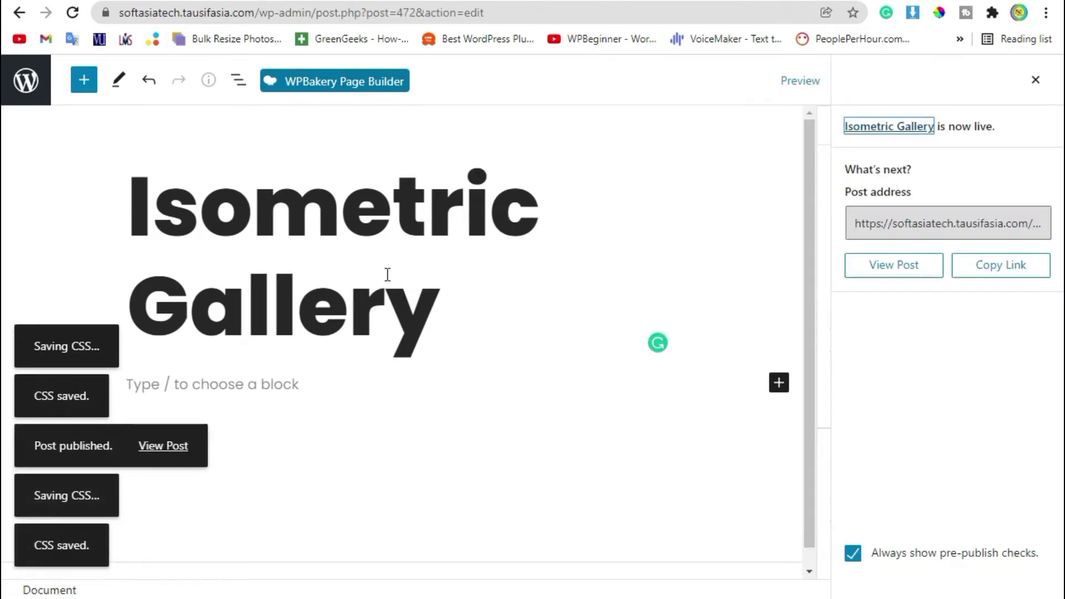
# Switch the post to the WPBakery backend editor and add the Isometric Tiles element from the Super Bundle category
pyautogui.click(370, 78)
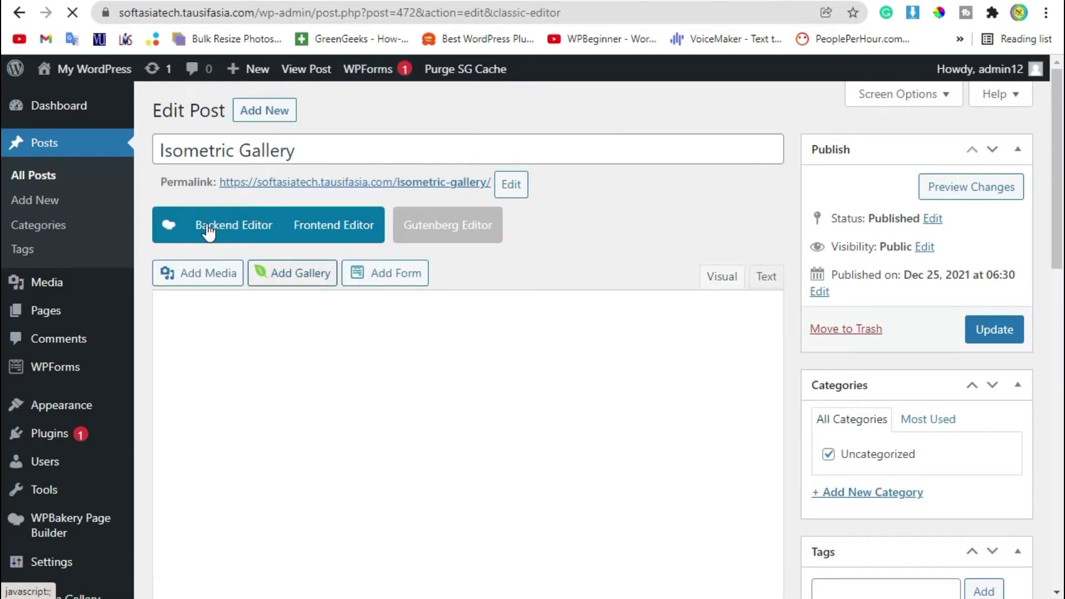
pyautogui.click(239, 232)
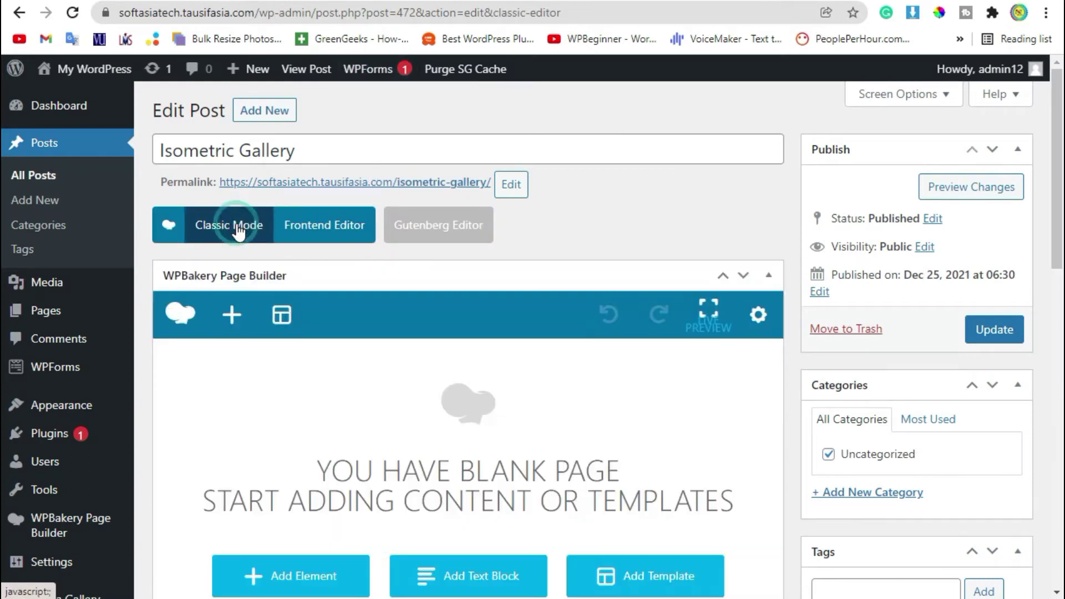
pyautogui.scroll(-2, 239, 232)
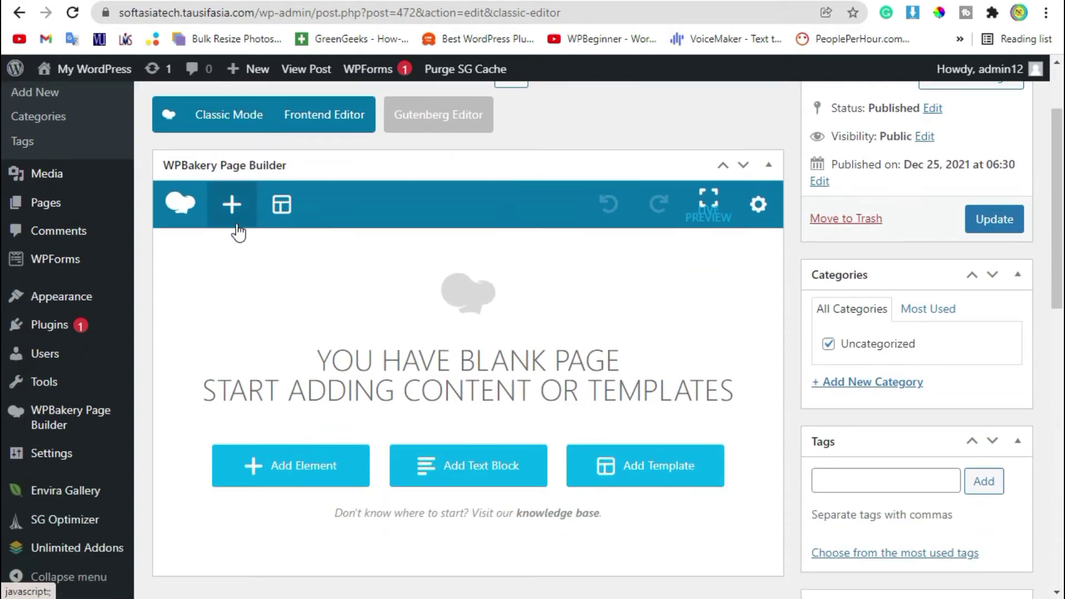
pyautogui.click(287, 473)
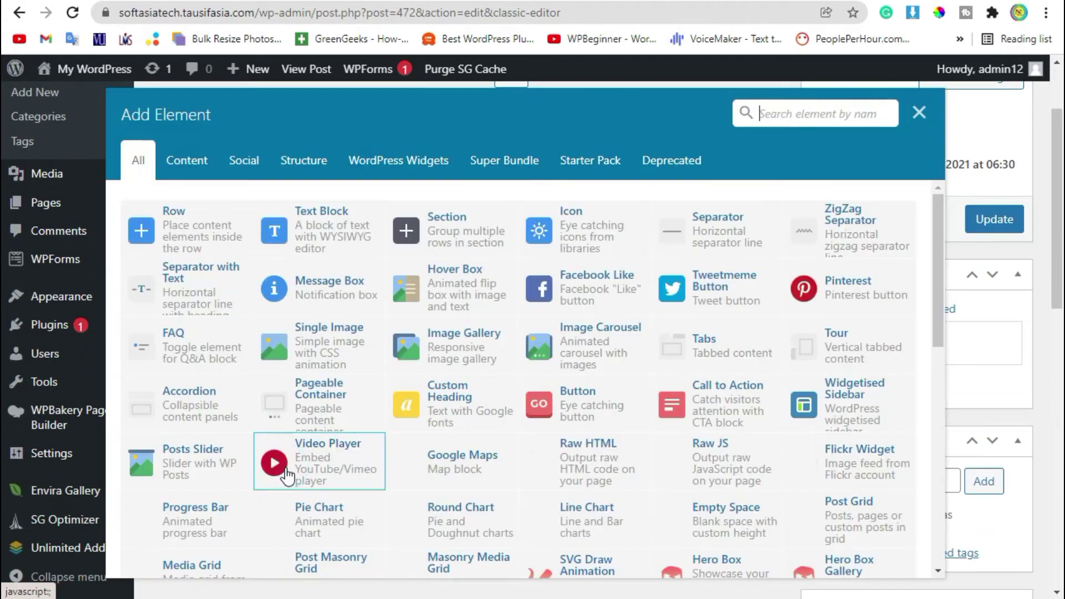
pyautogui.click(497, 167)
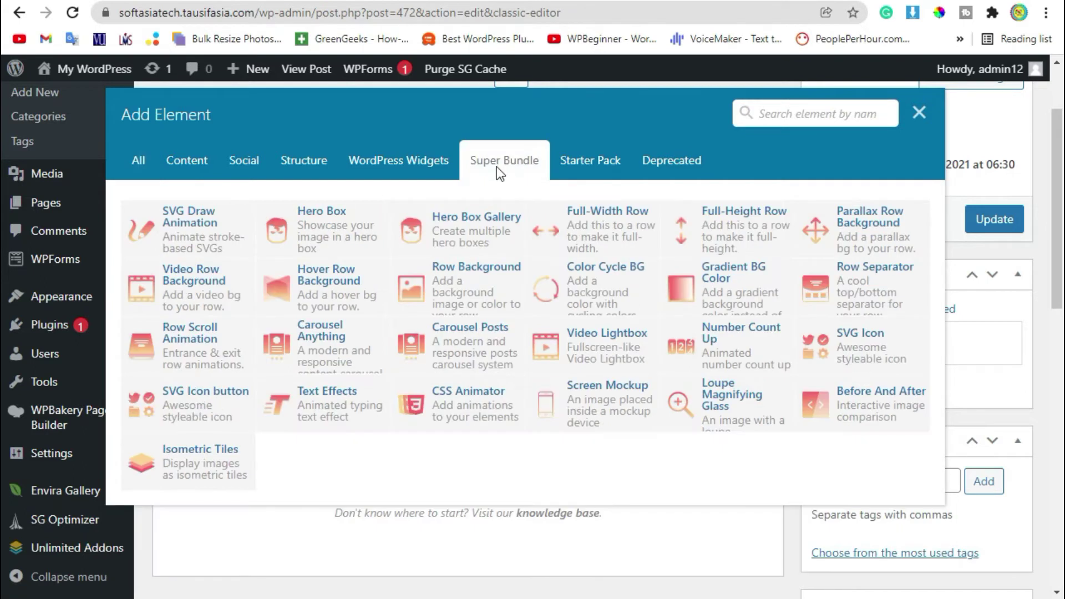
pyautogui.click(219, 470)
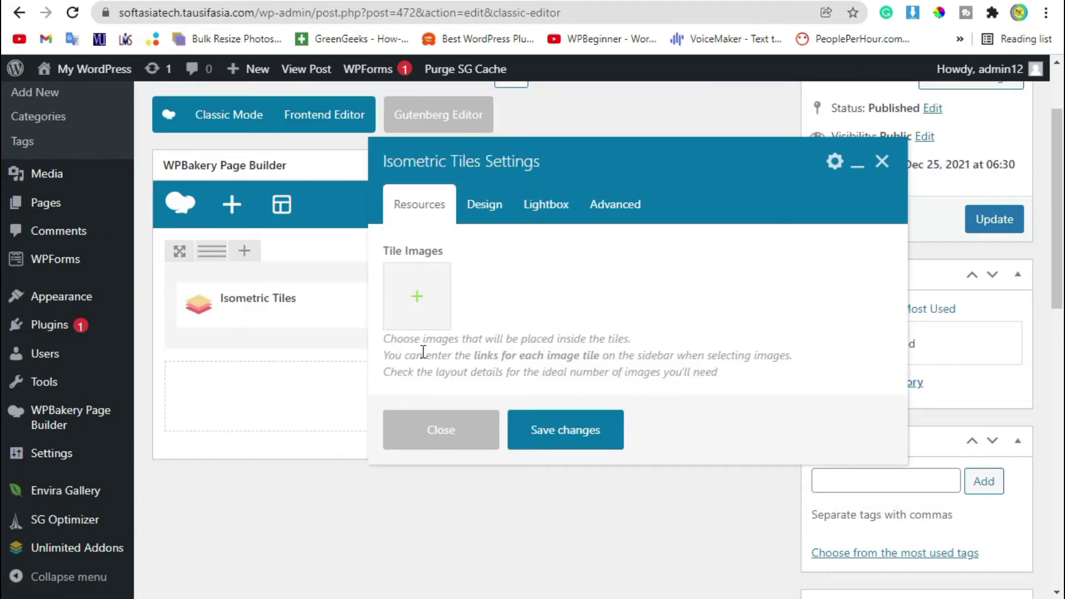
# For the tile images, select the man in the grey sweater, the smoker, the domed tower, the man's portrait and the woman in the black top
pyautogui.moveTo(387, 251); pyautogui.dragTo(447, 254)
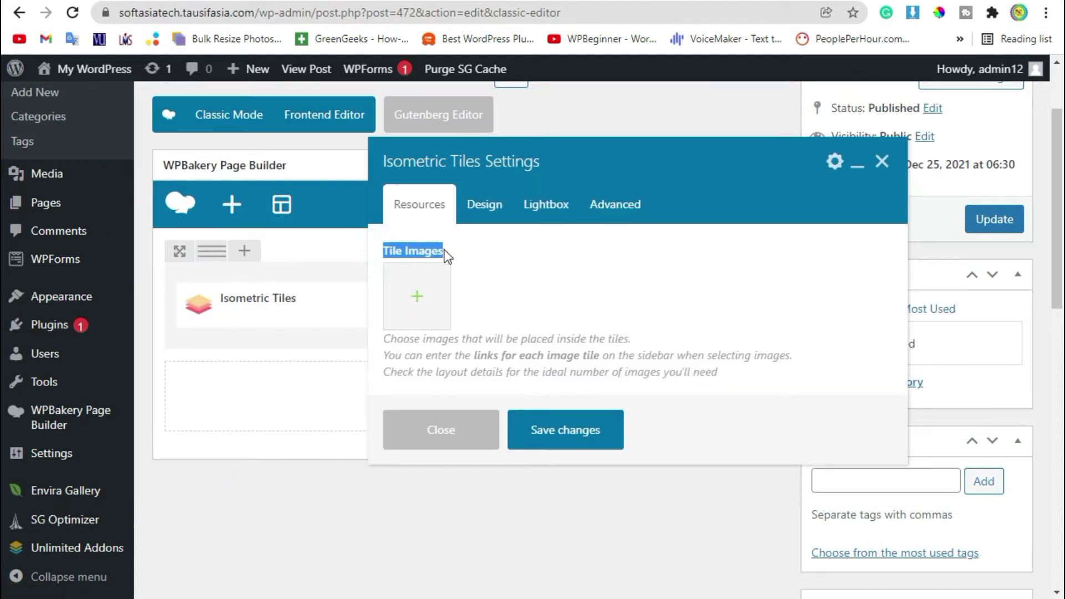
pyautogui.click(417, 297)
pyautogui.scroll(-4, 490, 336)
pyautogui.scroll(5, 491, 337)
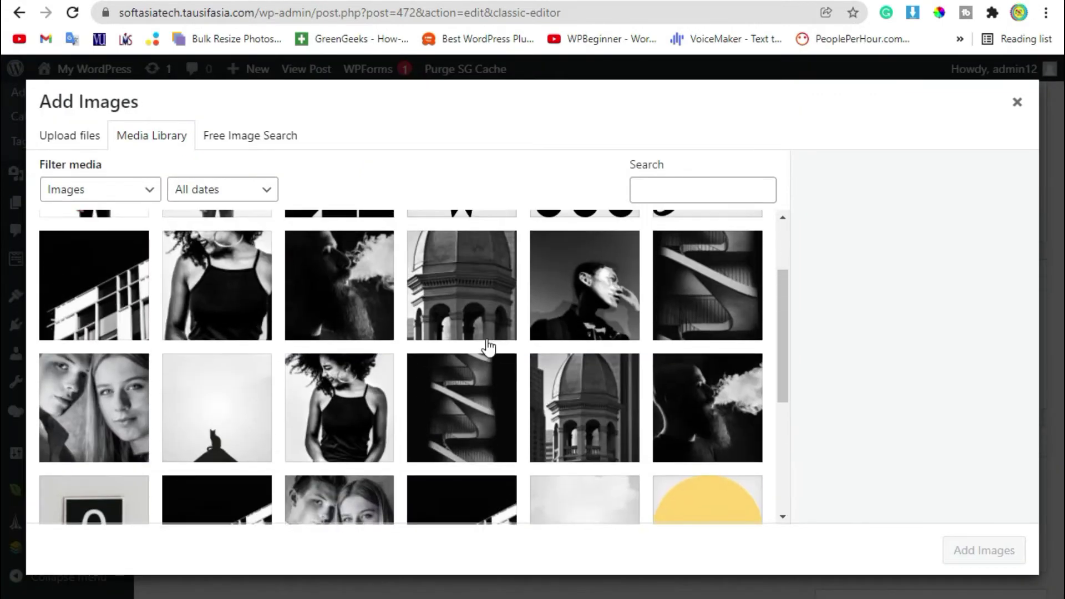
pyautogui.click(129, 310)
pyautogui.click(388, 407)
pyautogui.click(452, 389)
pyautogui.click(570, 392)
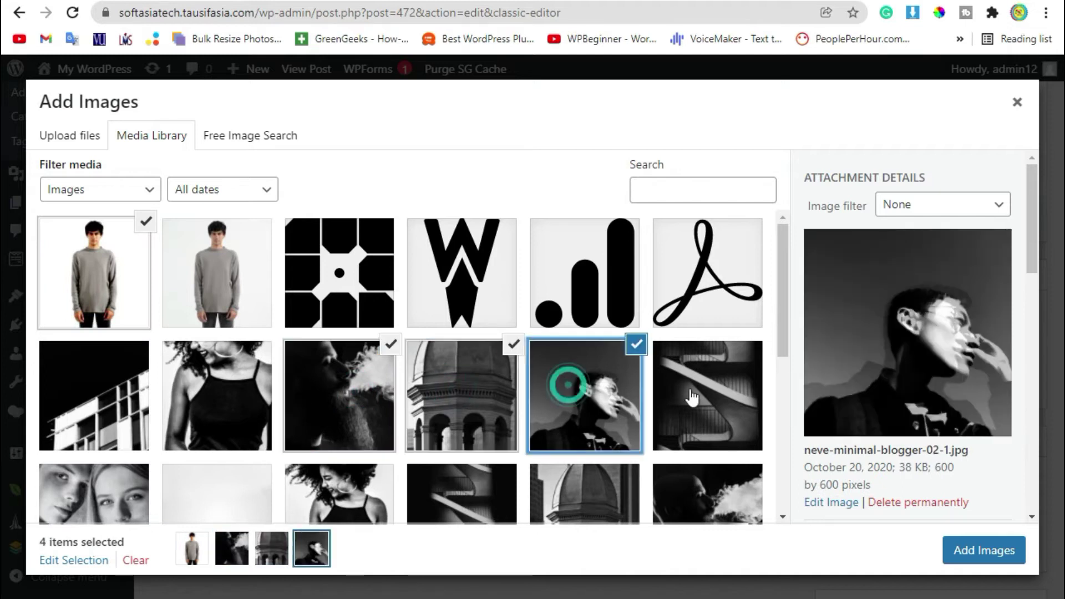
pyautogui.click(236, 397)
# Extend the selection with the curved staircase, the couple and the cat on the roof, and add all eight images to the tiles
pyautogui.scroll(-2, 541, 387)
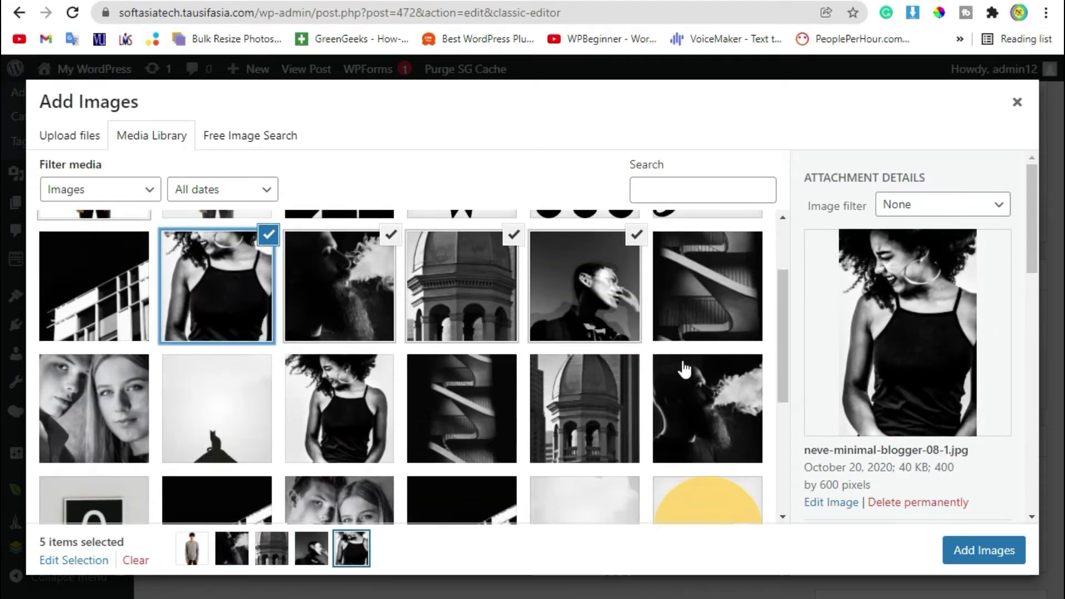
pyautogui.click(735, 286)
pyautogui.click(100, 444)
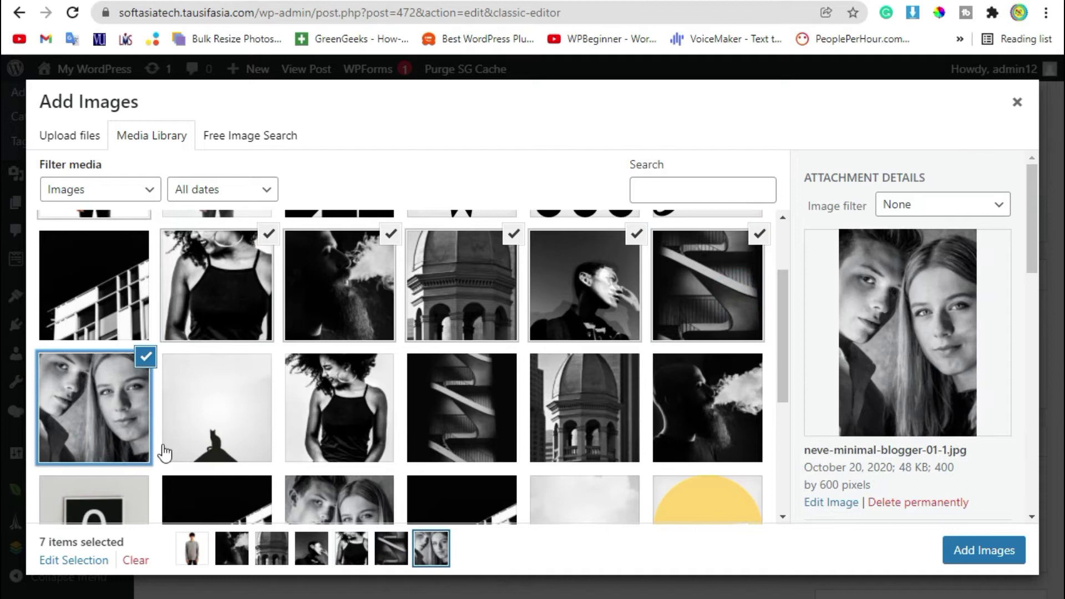
pyautogui.click(224, 434)
pyautogui.click(302, 426)
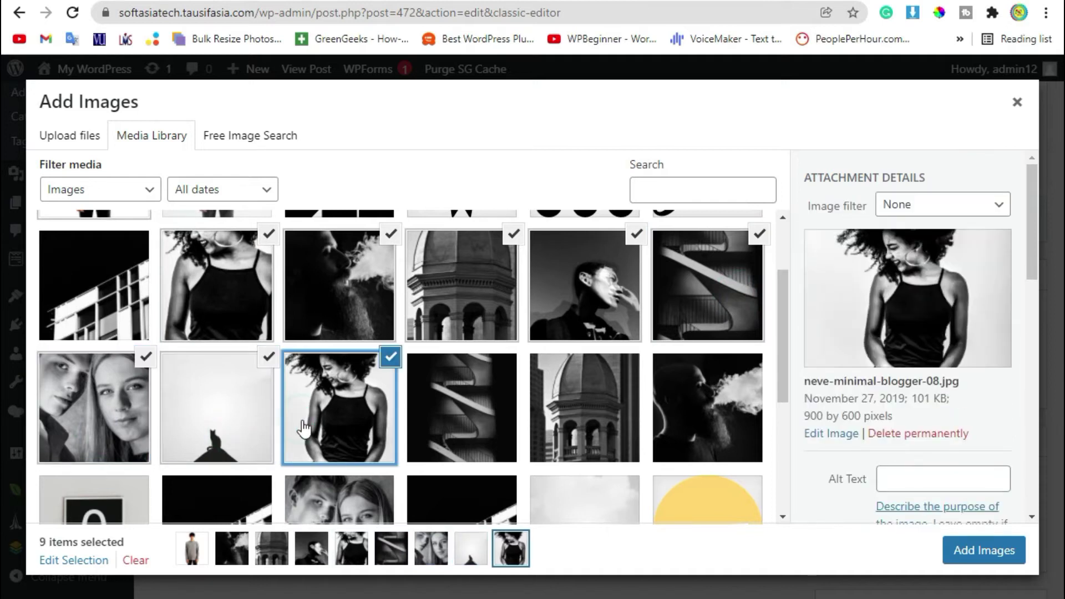
pyautogui.click(390, 358)
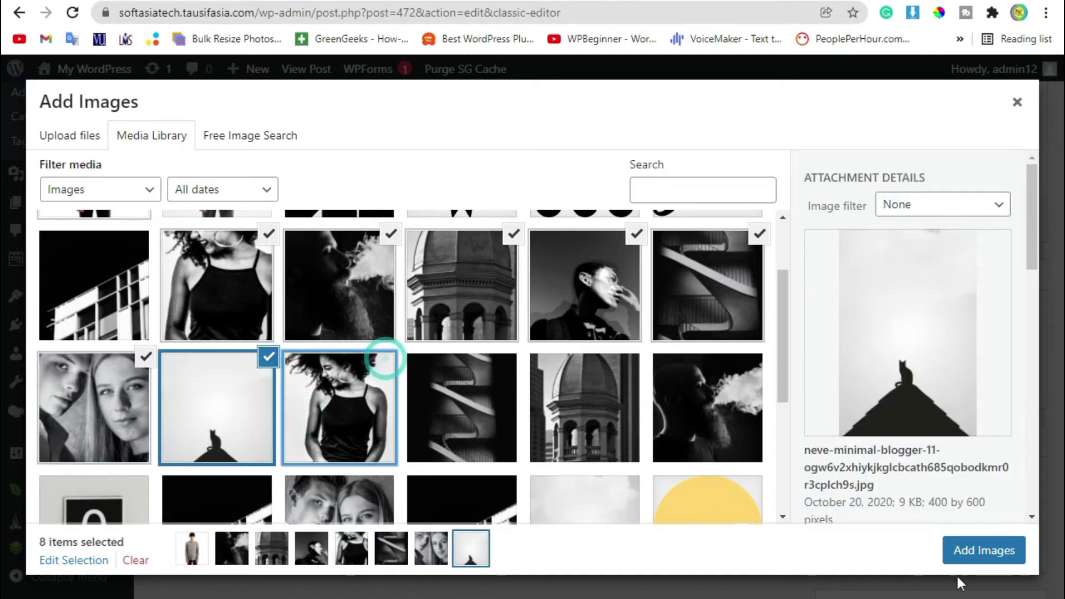
pyautogui.click(983, 552)
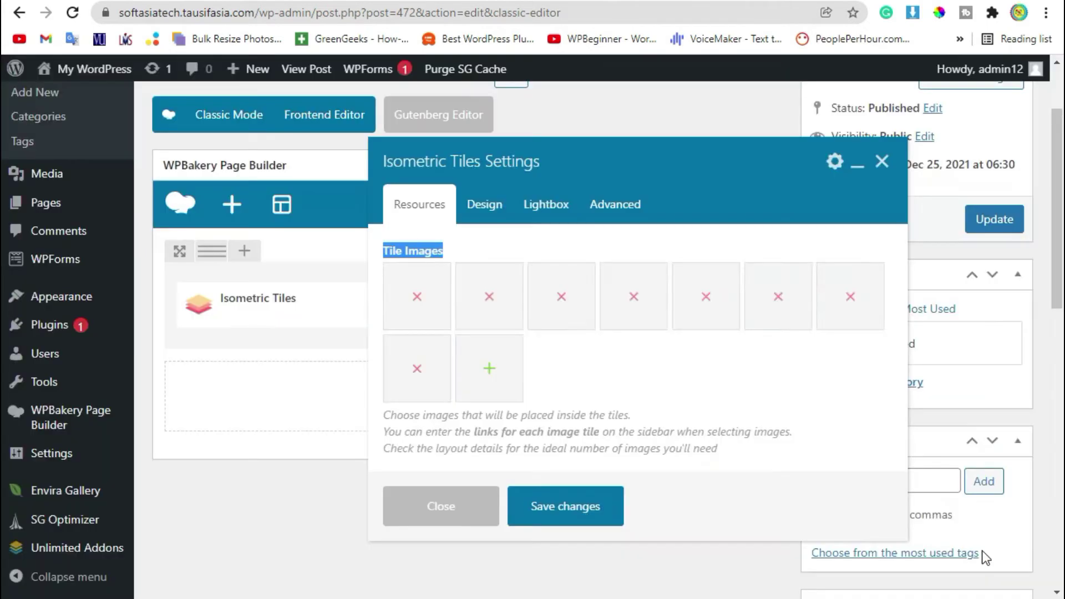
pyautogui.scroll(2, 580, 372)
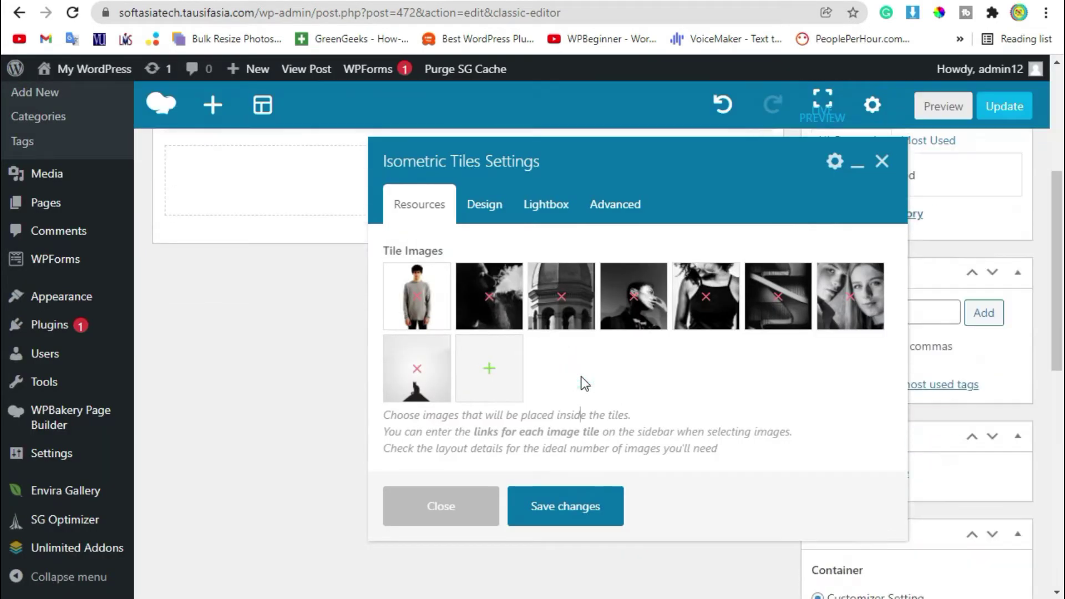
# Review the tile design options and set the tiles layout to Rectangles Arrow (use 9-18 images)
pyautogui.click(491, 211)
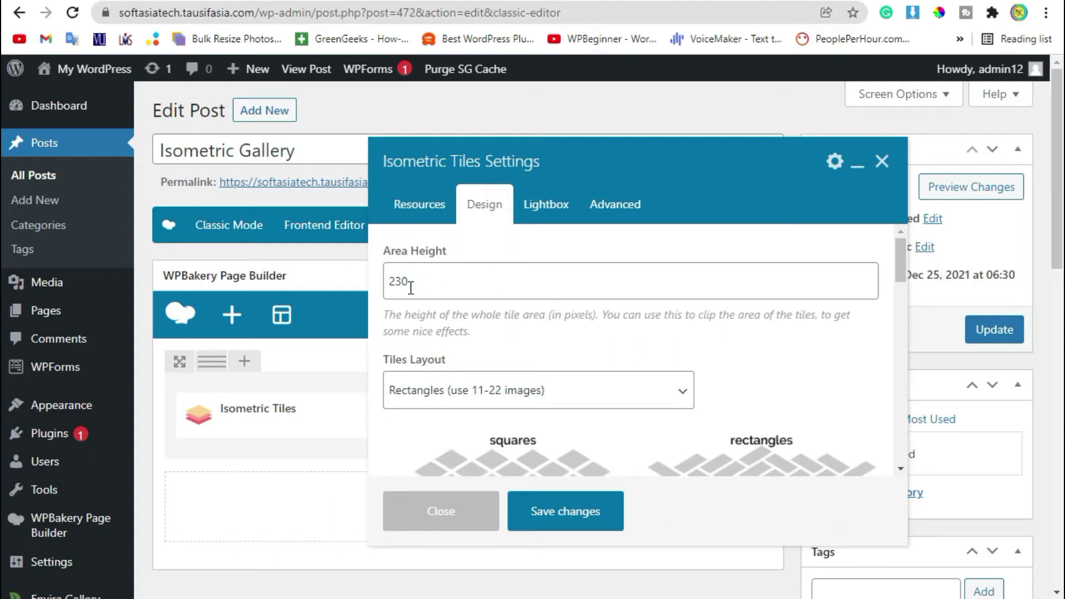
pyautogui.scroll(-4, 458, 315)
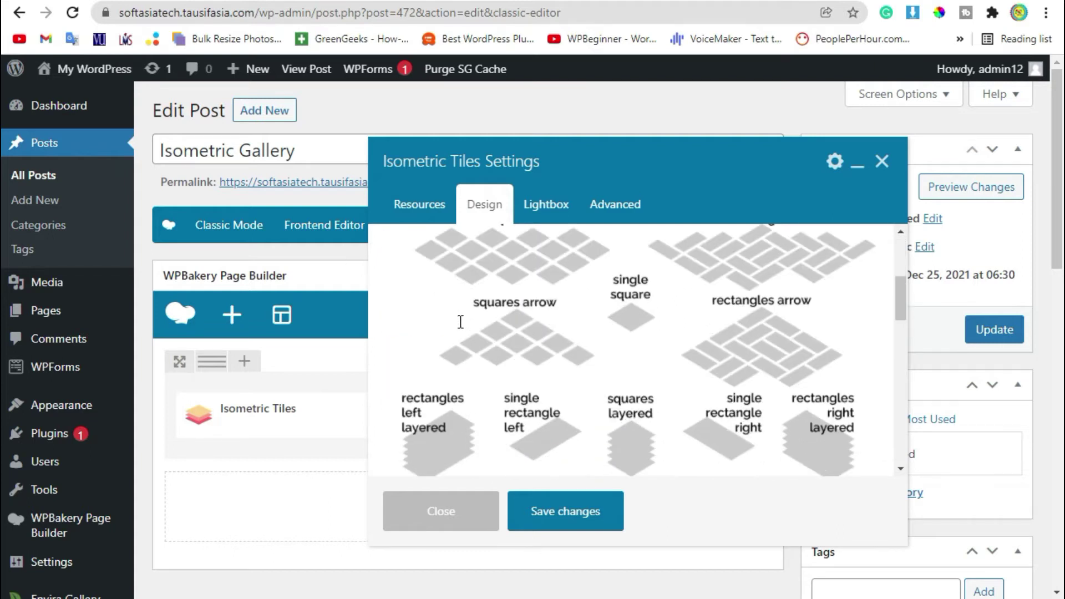
pyautogui.scroll(2, 459, 321)
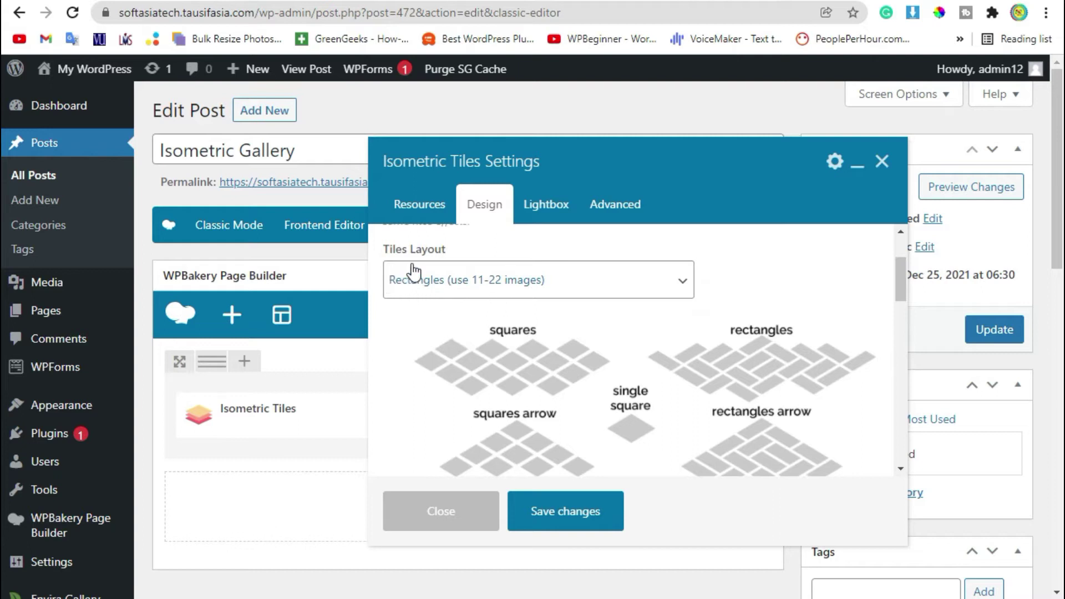
pyautogui.scroll(-4, 506, 361)
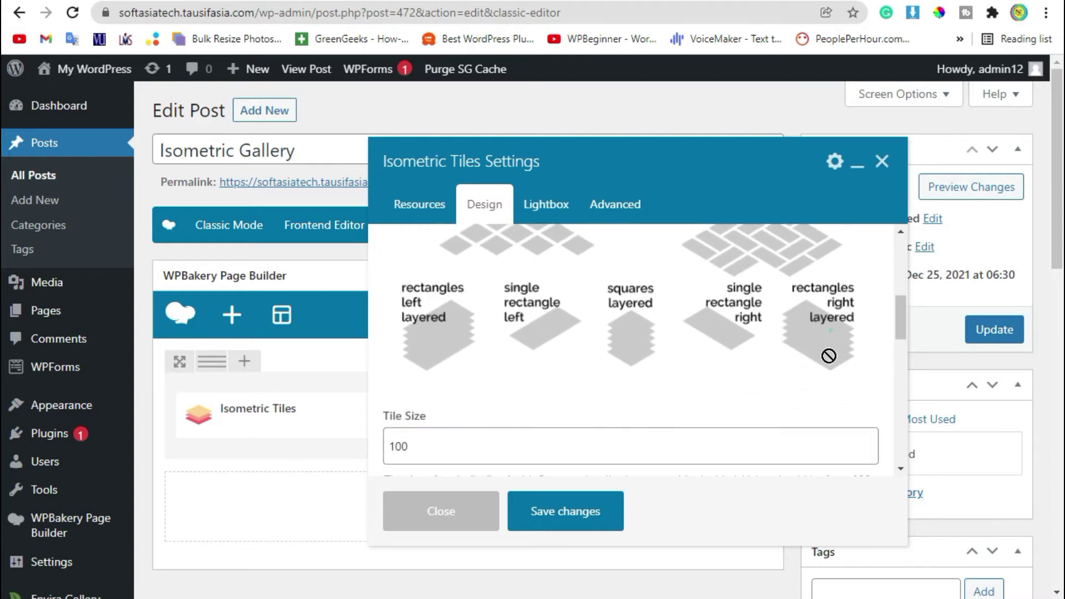
pyautogui.scroll(4, 583, 364)
pyautogui.scroll(-2, 578, 367)
pyautogui.scroll(2, 532, 341)
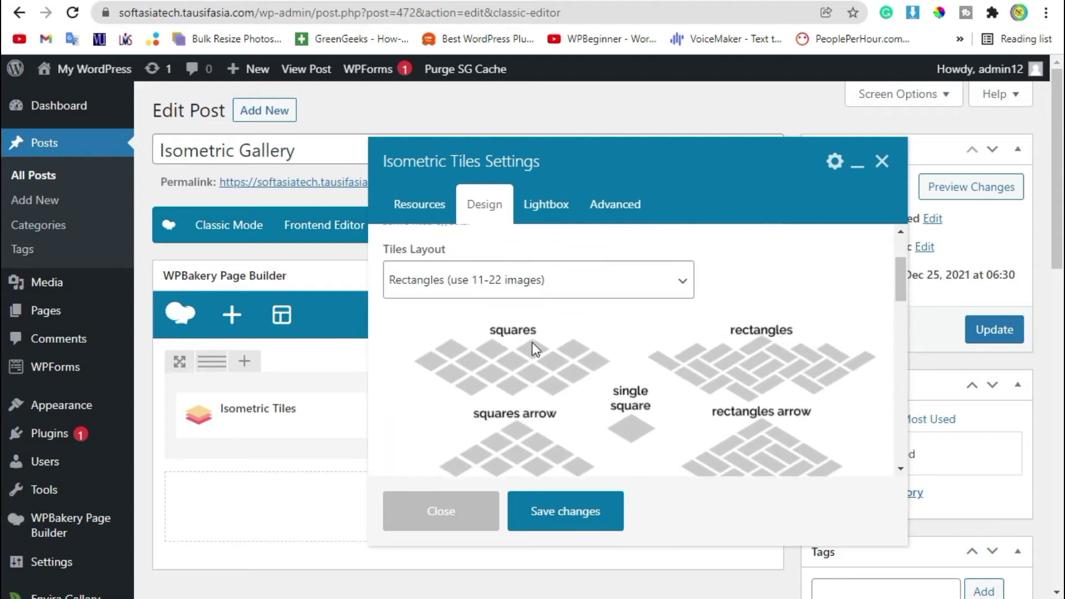
pyautogui.click(521, 281)
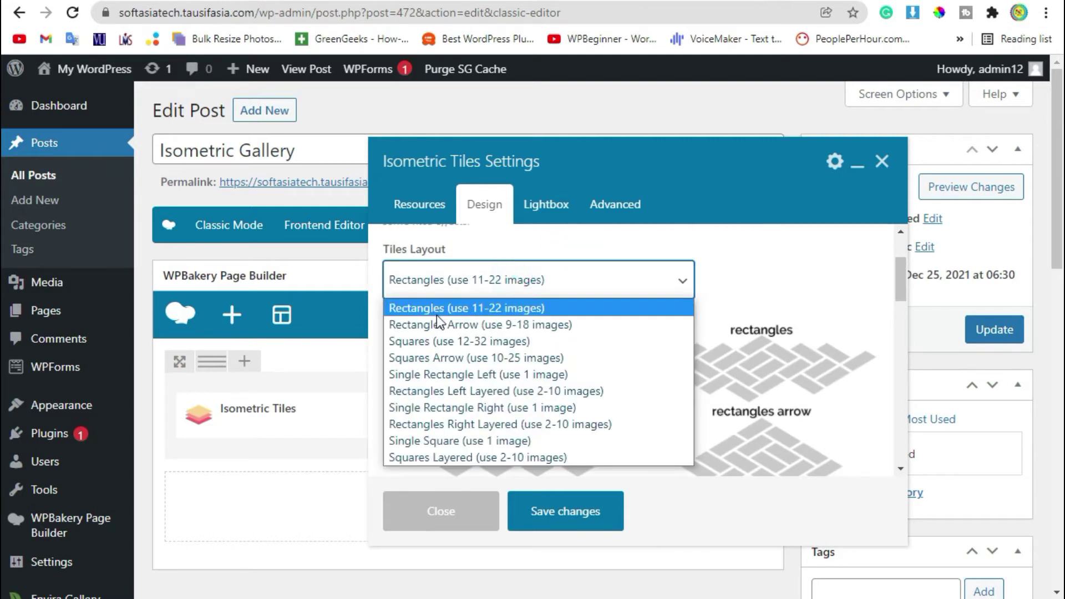
pyautogui.click(574, 324)
# Check the tile size, gap and tilt angle settings, save the Isometric Tiles element and preview the post's gallery
pyautogui.scroll(-5, 560, 420)
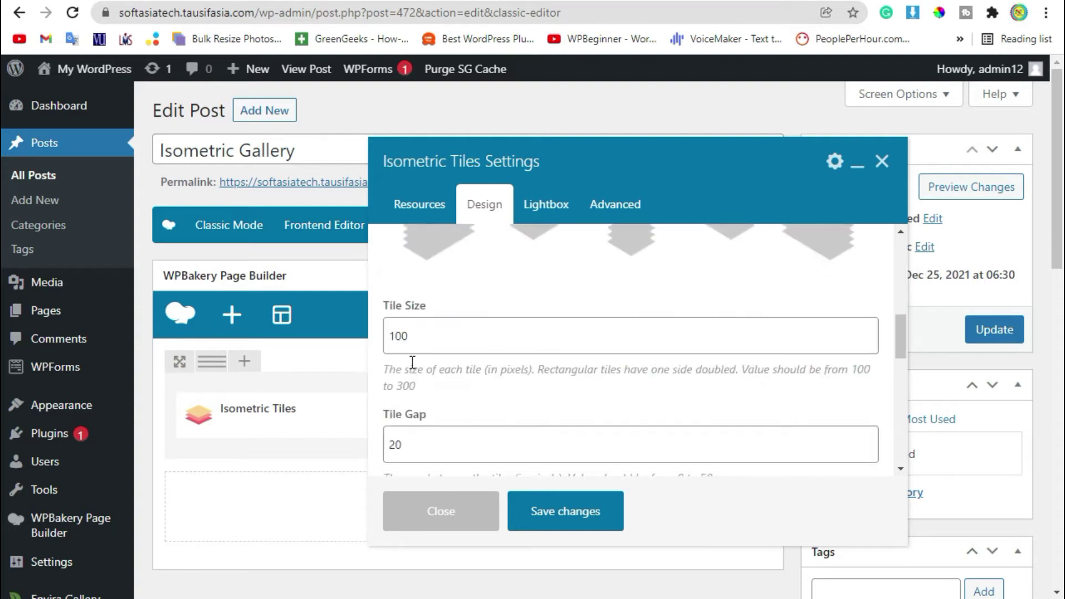
pyautogui.scroll(-2, 517, 315)
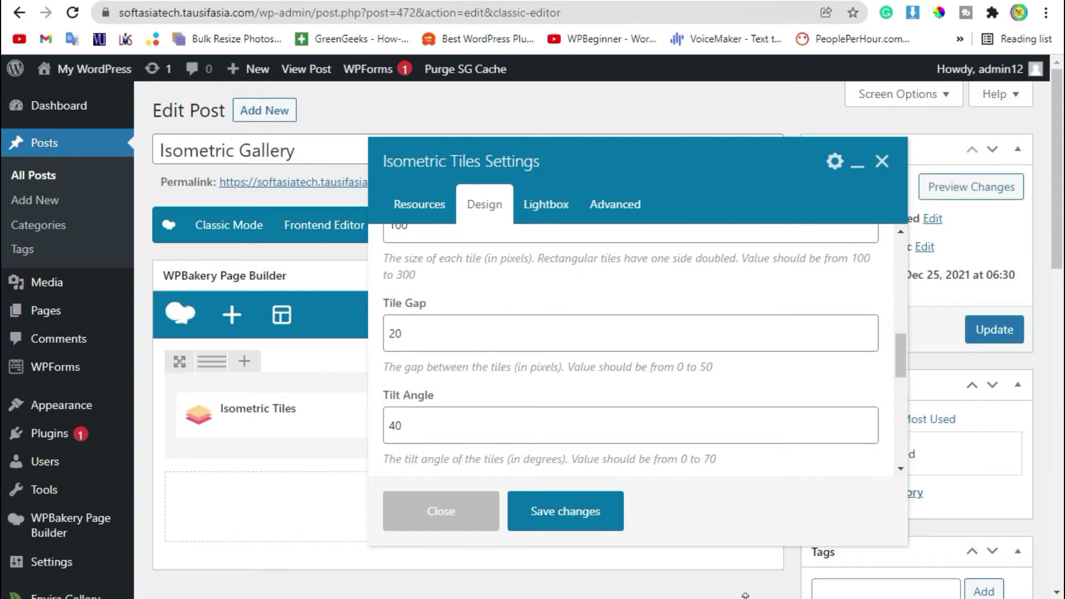
pyautogui.click(555, 513)
pyautogui.click(965, 192)
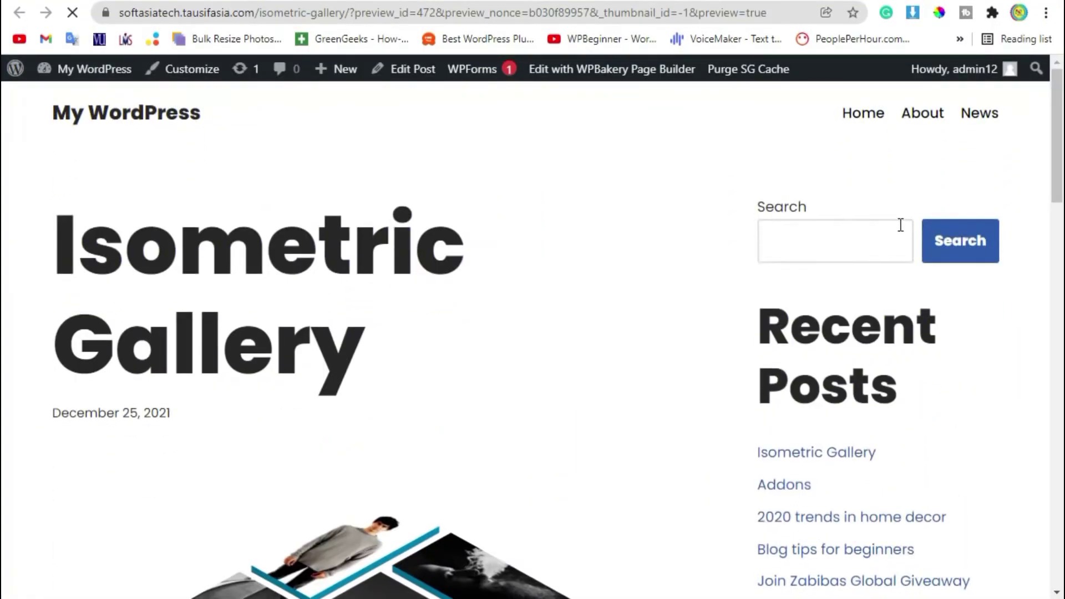
pyautogui.scroll(-4, 887, 266)
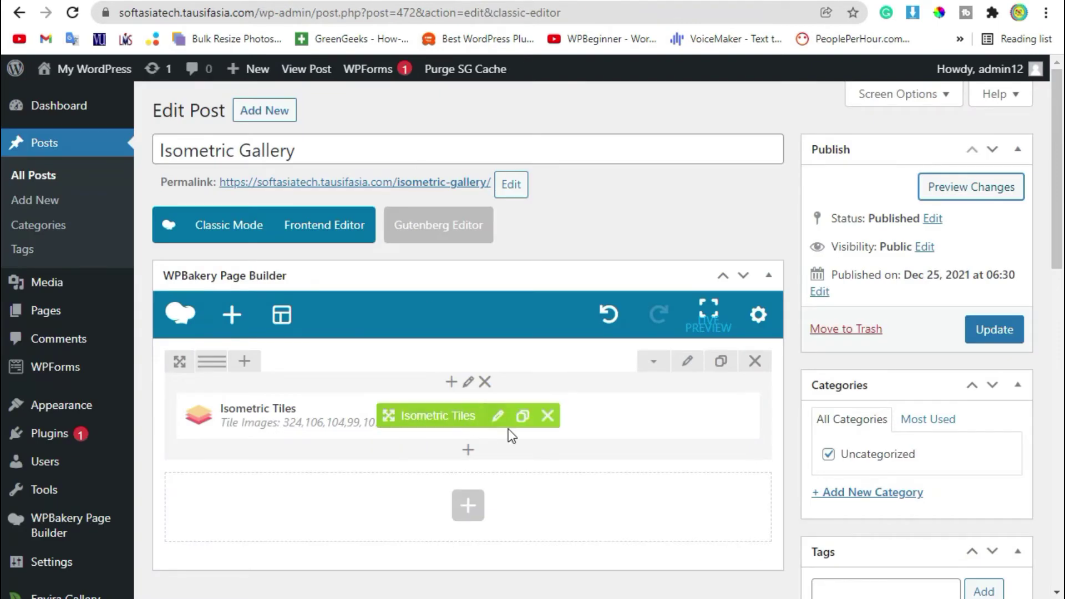
# Look over the Isometric Tiles element's design options and enable the lightbox for its tiles
pyautogui.click(499, 417)
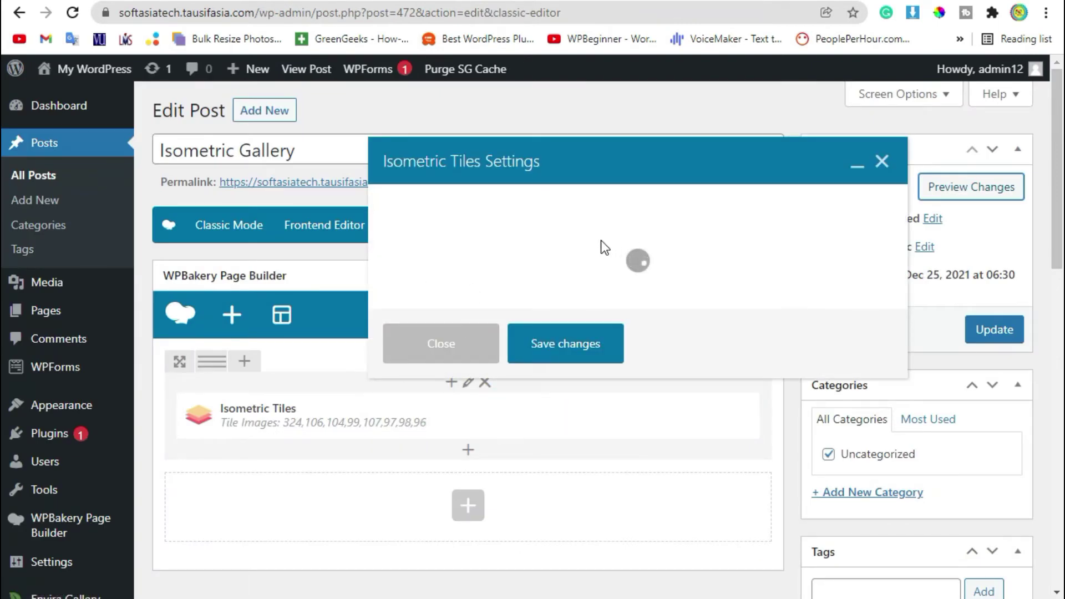
pyautogui.click(485, 217)
pyautogui.scroll(-3, 554, 357)
pyautogui.scroll(-5, 554, 358)
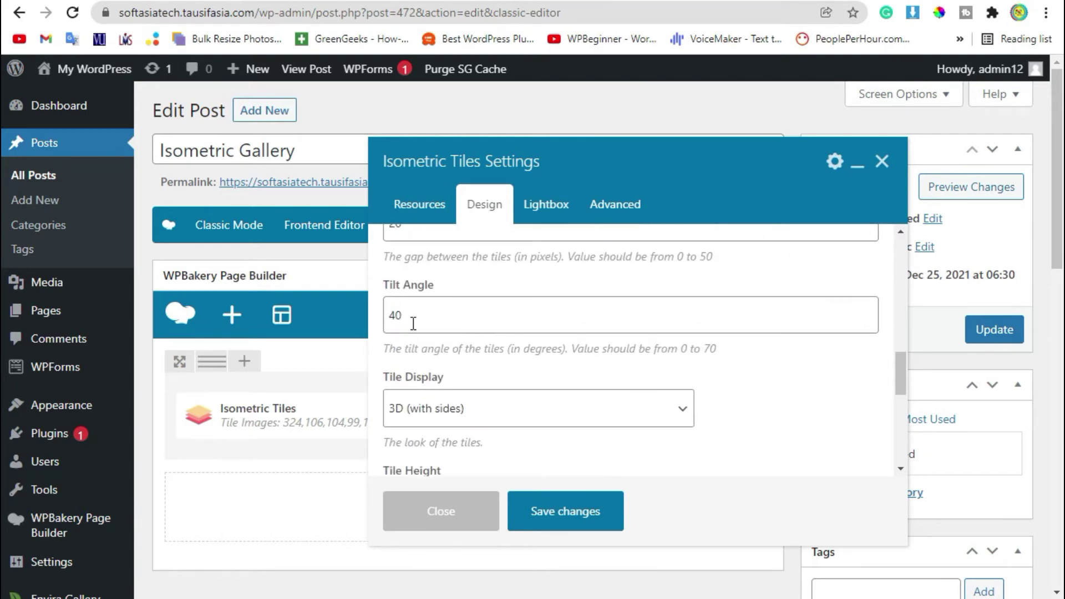
pyautogui.scroll(-5, 413, 323)
pyautogui.scroll(3, 505, 383)
pyautogui.click(546, 205)
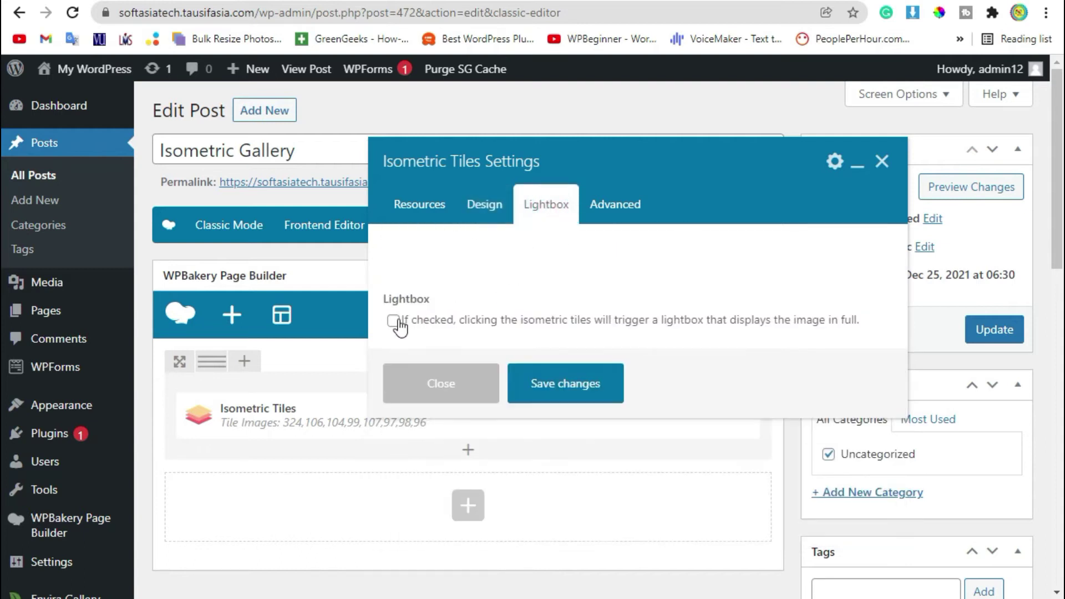
pyautogui.click(393, 321)
pyautogui.scroll(-2, 477, 398)
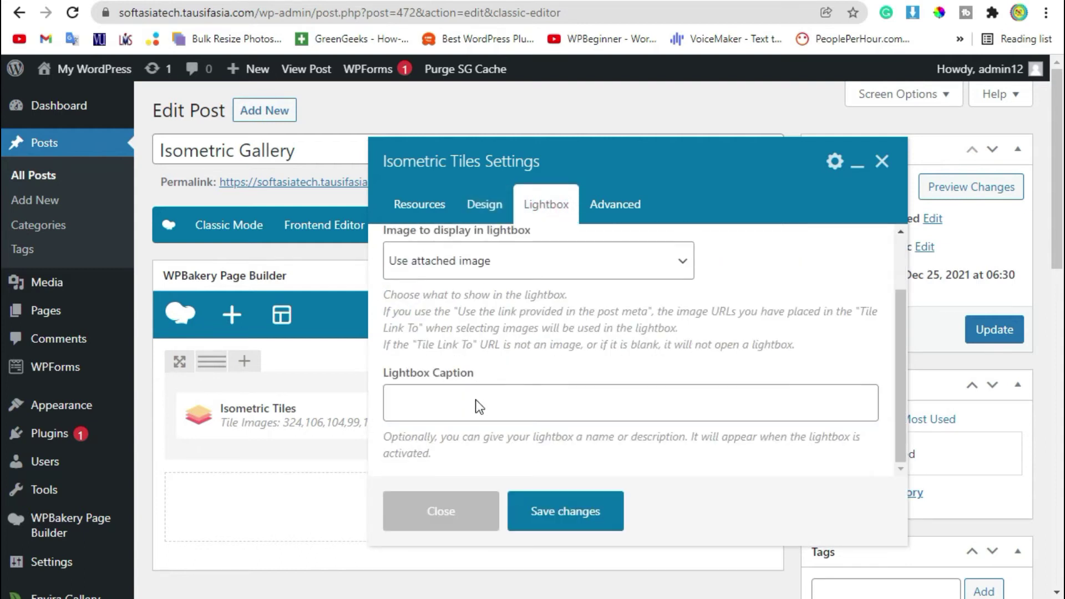
# Check the tile display, height, side colors and hover distance, then save the Isometric Tiles element and preview the gallery
pyautogui.click(484, 205)
pyautogui.scroll(-10, 517, 415)
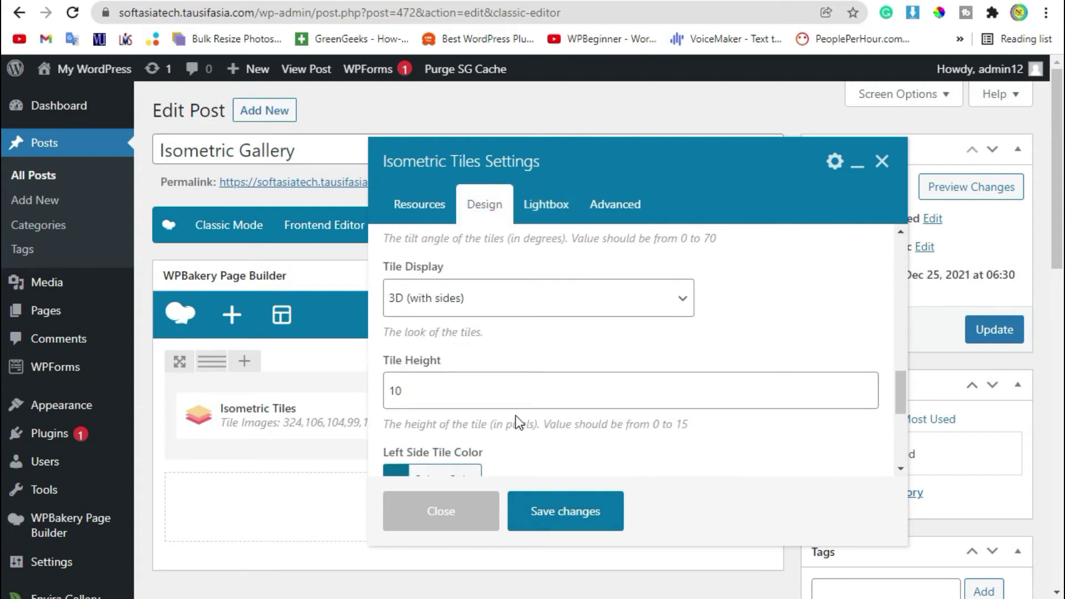
pyautogui.scroll(-5, 514, 415)
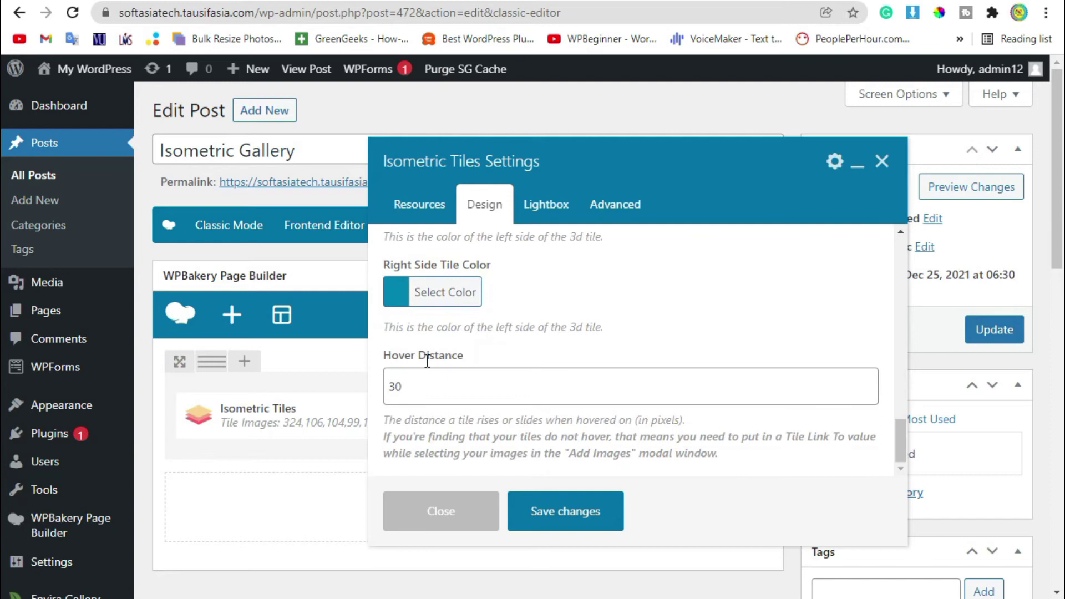
pyautogui.scroll(8, 464, 385)
pyautogui.click(577, 510)
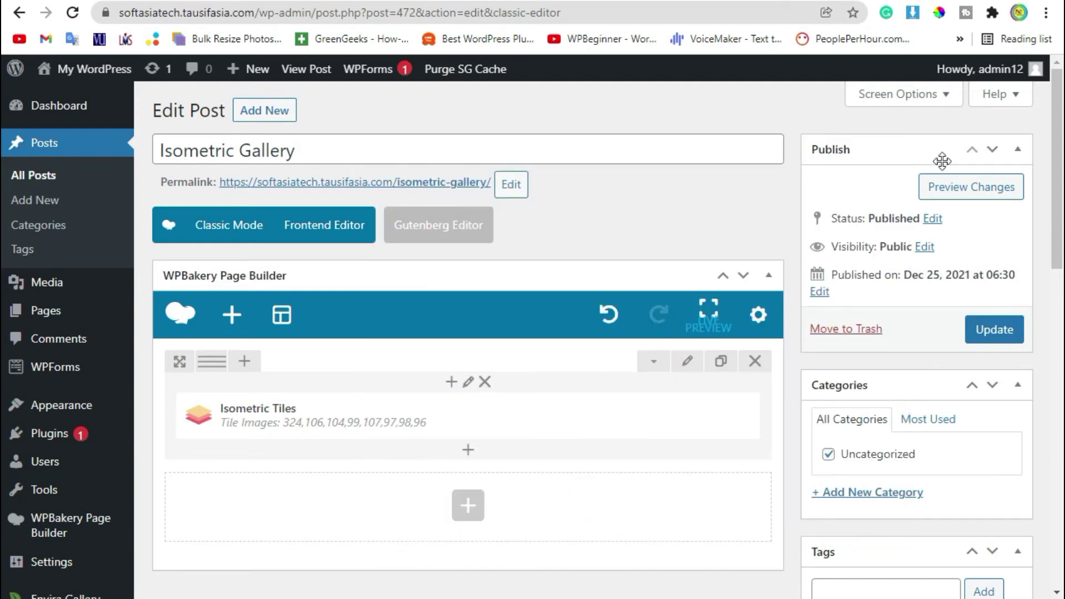
pyautogui.click(963, 195)
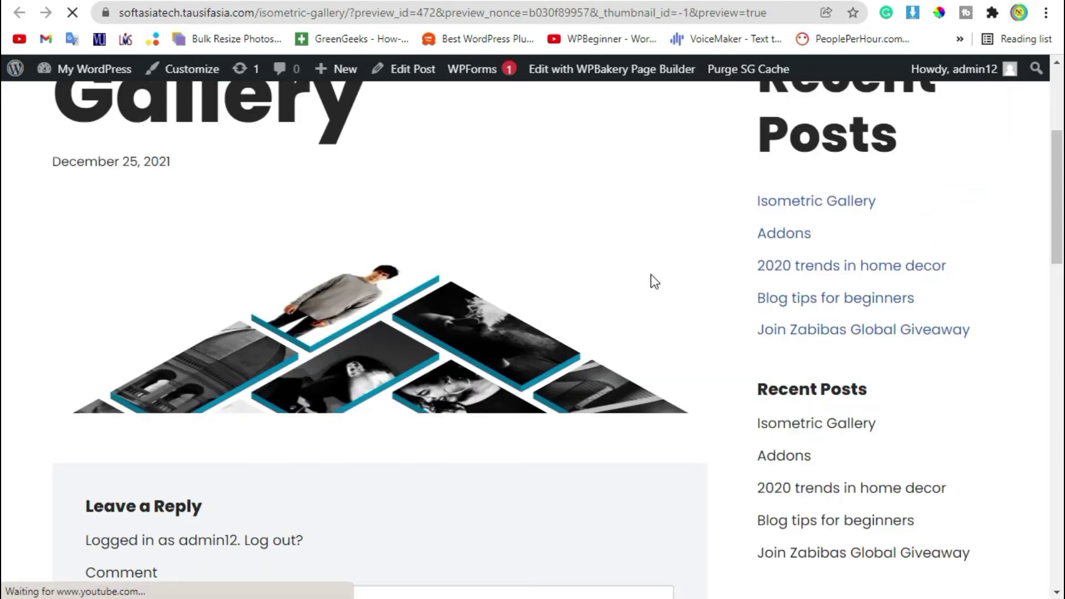
pyautogui.scroll(-5, 651, 275)
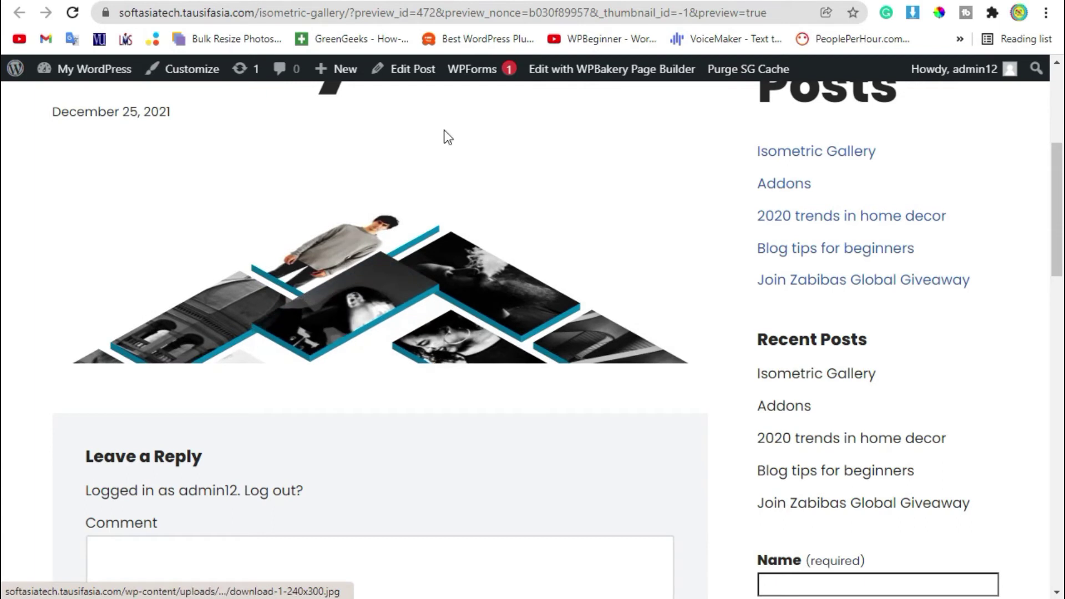
# Set the tiles layout to Squares (use 12-32 images) and preview the saved gallery
pyautogui.click(402, 69)
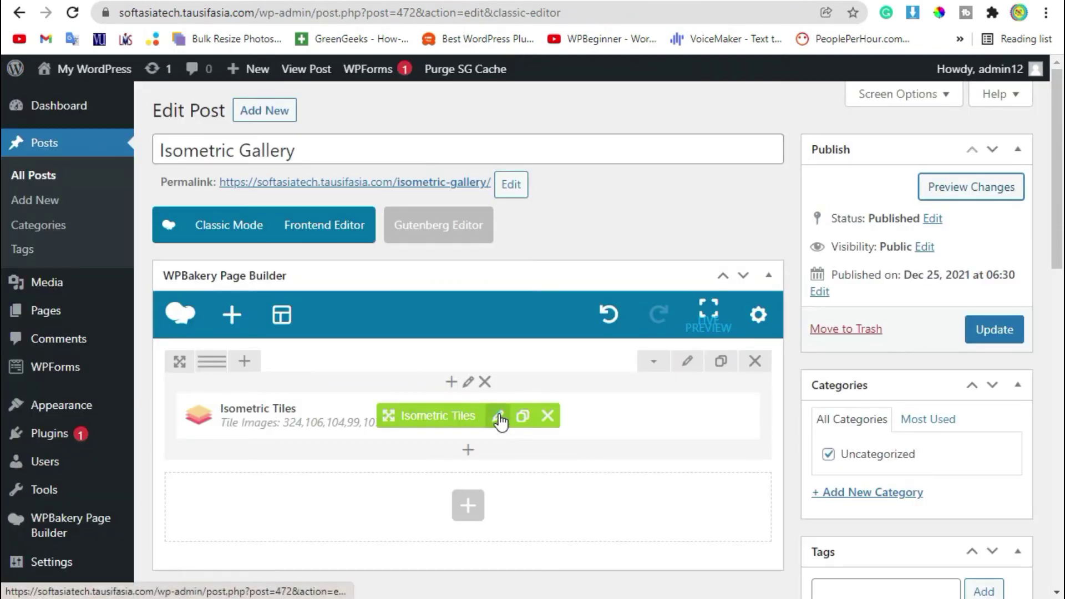
pyautogui.click(499, 419)
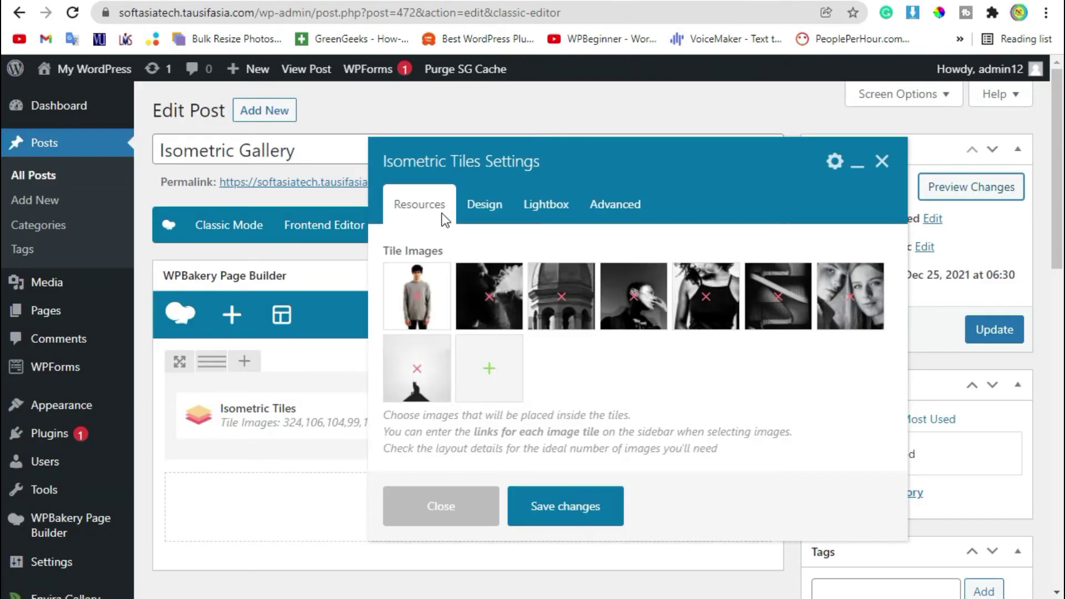
pyautogui.click(485, 205)
pyautogui.scroll(-1, 591, 375)
pyautogui.scroll(-1, 593, 375)
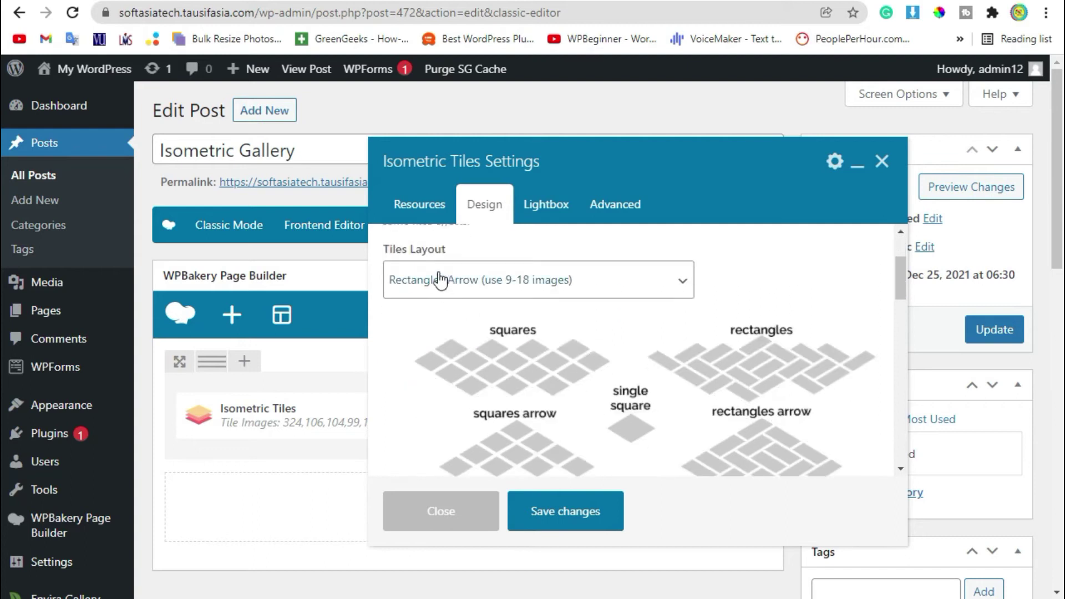
pyautogui.click(439, 280)
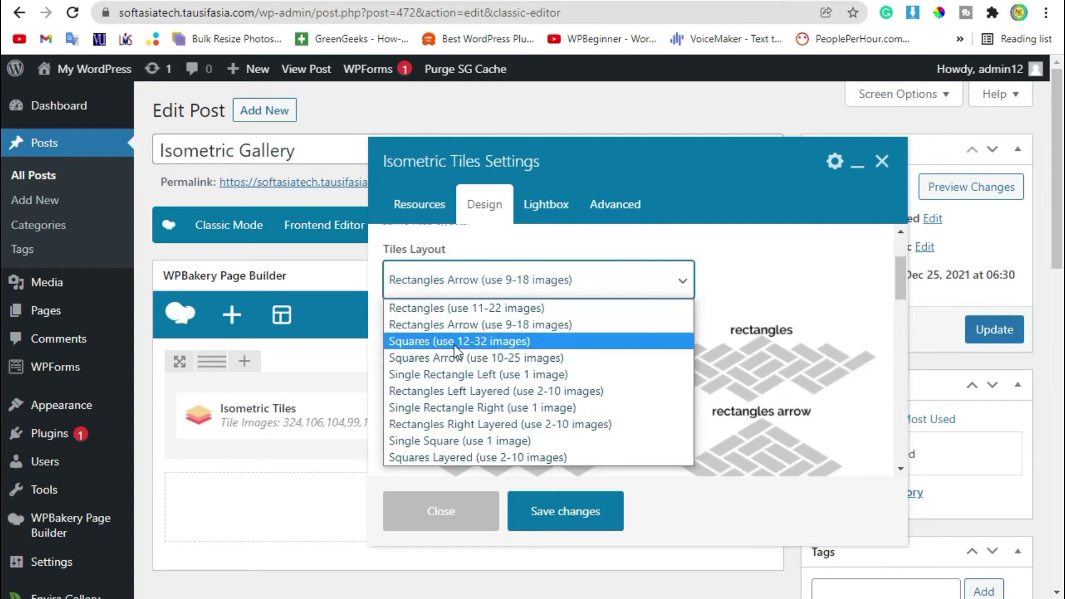
pyautogui.click(471, 343)
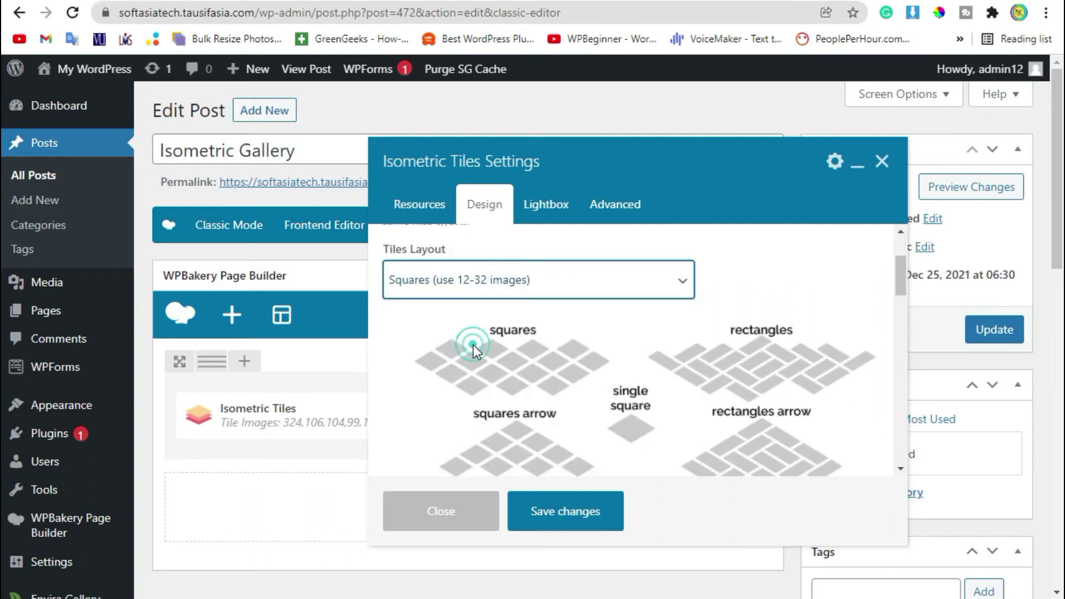
pyautogui.click(571, 522)
pyautogui.click(986, 194)
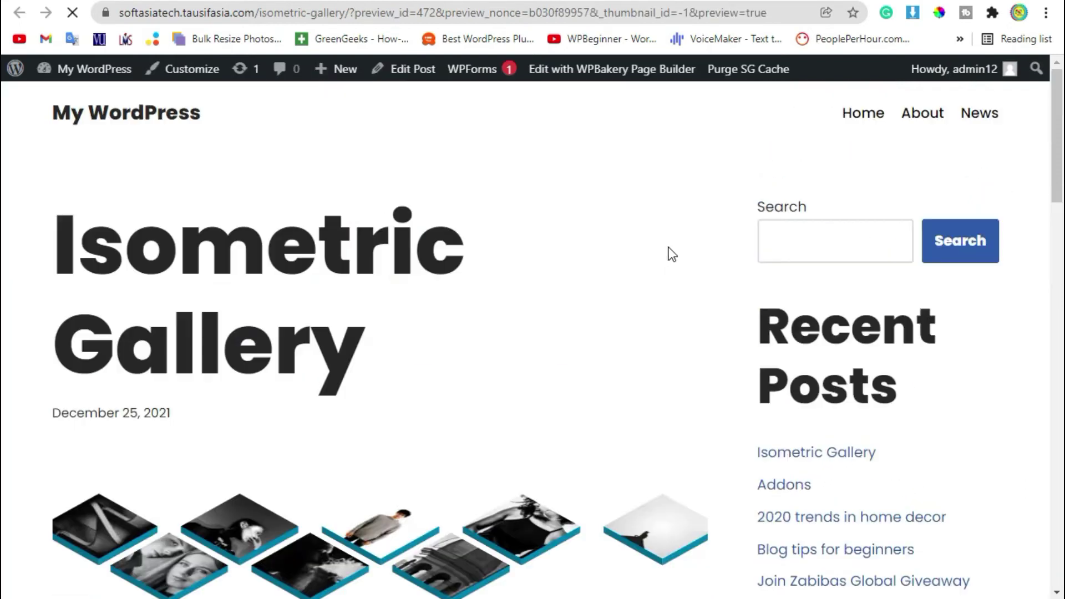
pyautogui.scroll(-2, 684, 242)
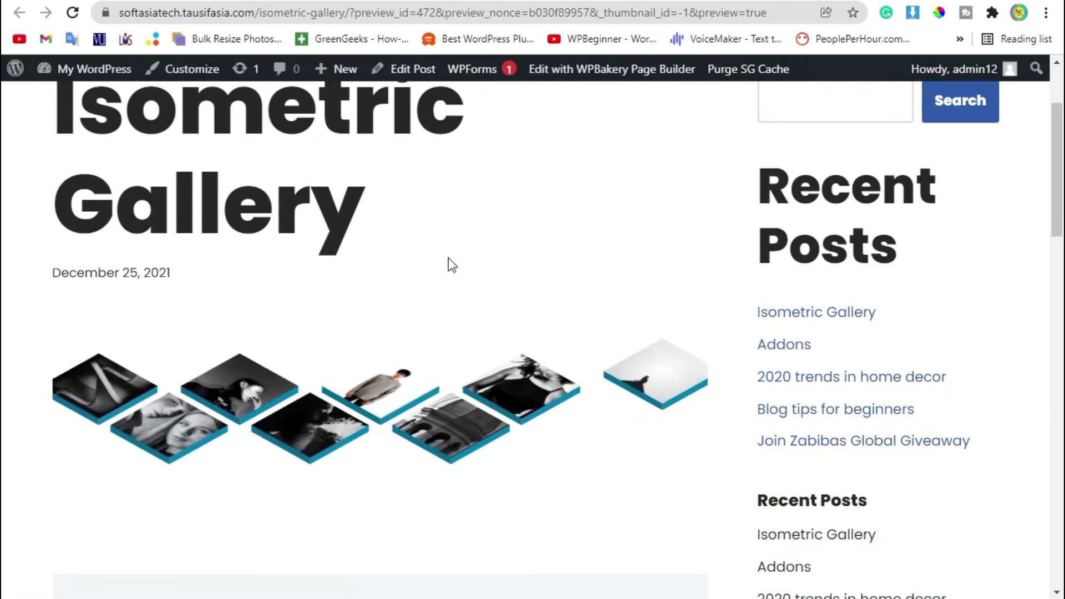
# Reopen the Isometric Tiles settings and set the tiles layout to Rectangles Right Layered (use 2-10 images)
pyautogui.hotkey('ctrl', 'shift', 'Tab')
pyautogui.moveTo(492, 439)
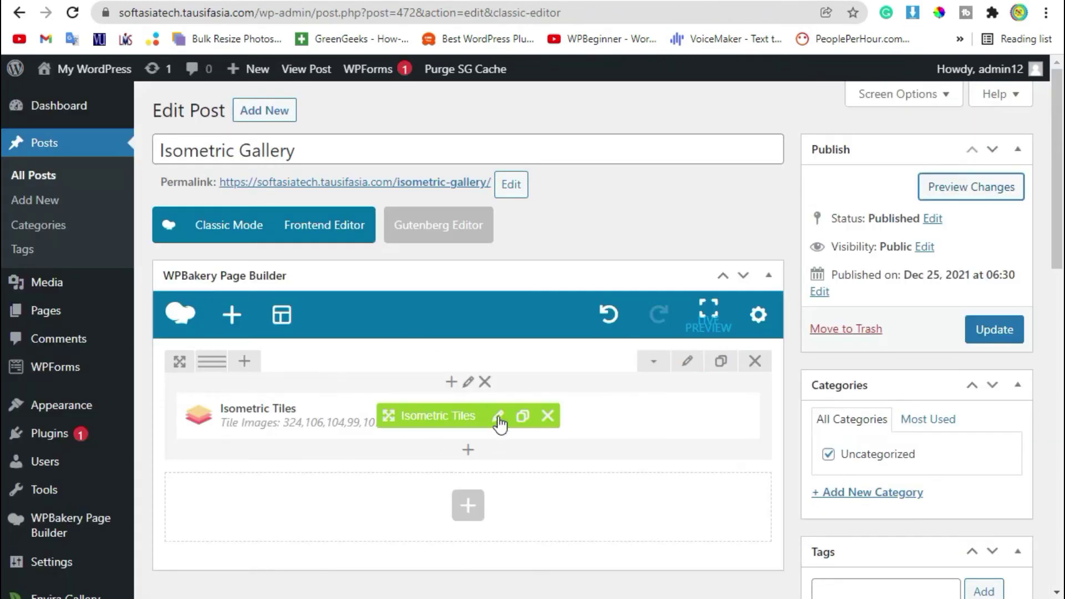
pyautogui.click(497, 416)
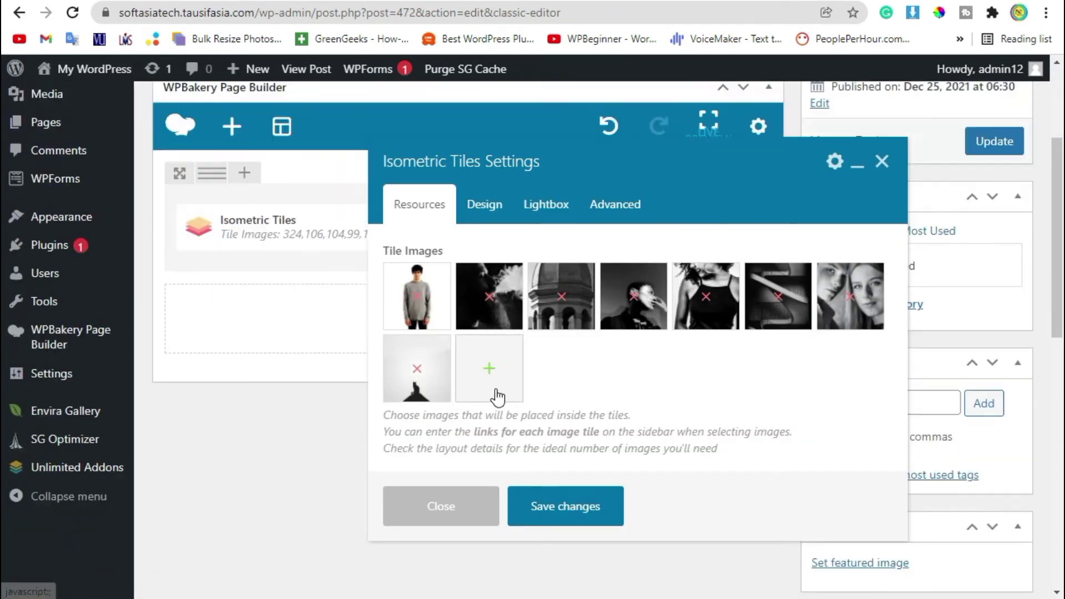
pyautogui.scroll(-5, 492, 397)
pyautogui.click(502, 210)
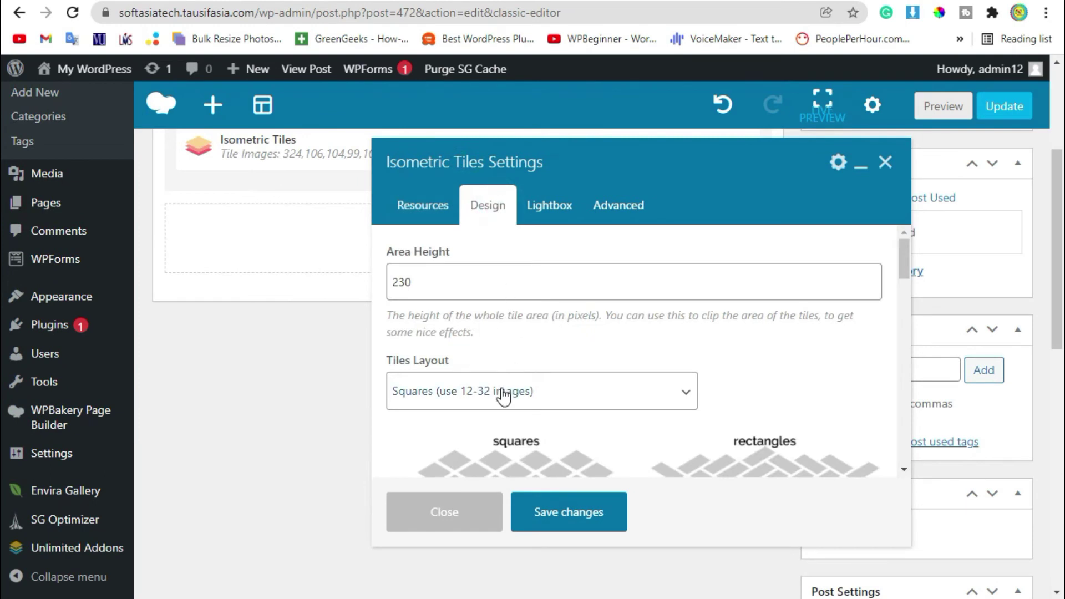
pyautogui.click(504, 395)
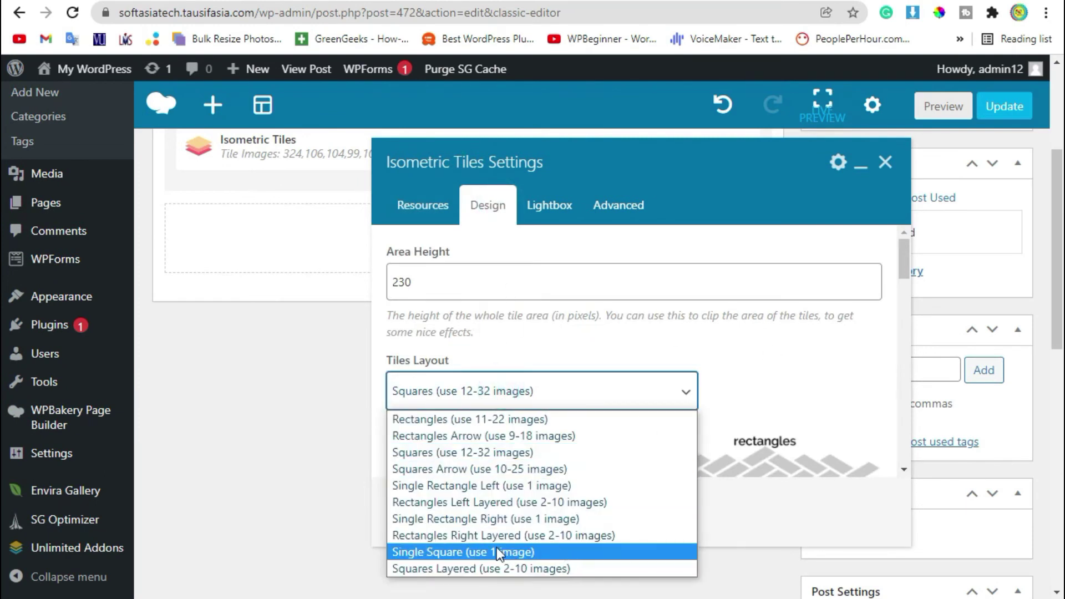
pyautogui.click(572, 534)
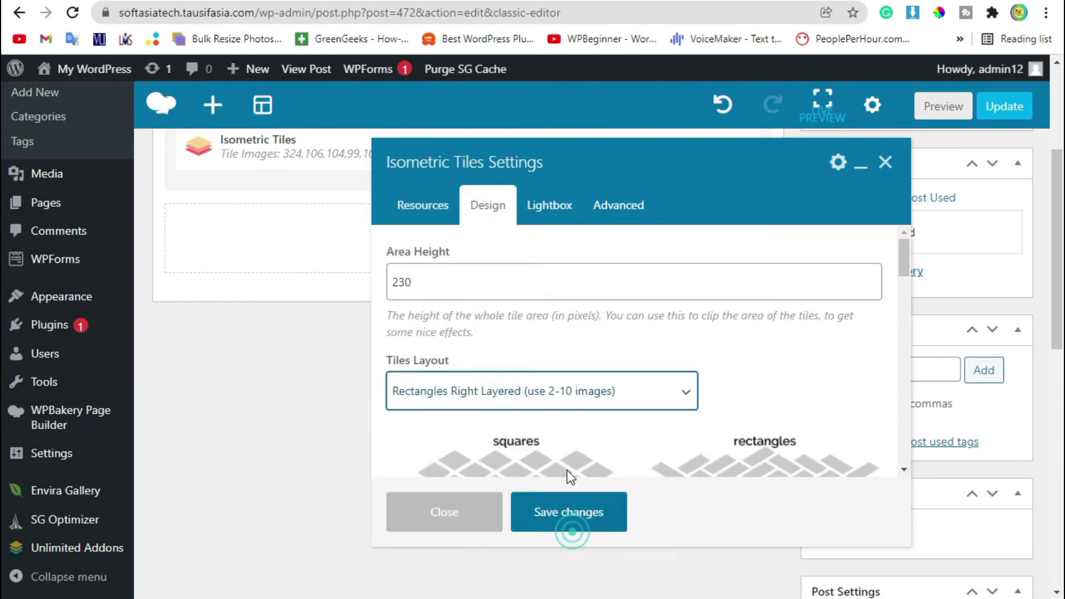
# Set the tile gap to 15 pixels and the tilt angle to 70 degrees, and preview the saved gallery
pyautogui.scroll(-10, 555, 394)
pyautogui.scroll(3, 560, 405)
pyautogui.scroll(-2, 566, 414)
pyautogui.click(431, 333)
pyautogui.write('15')
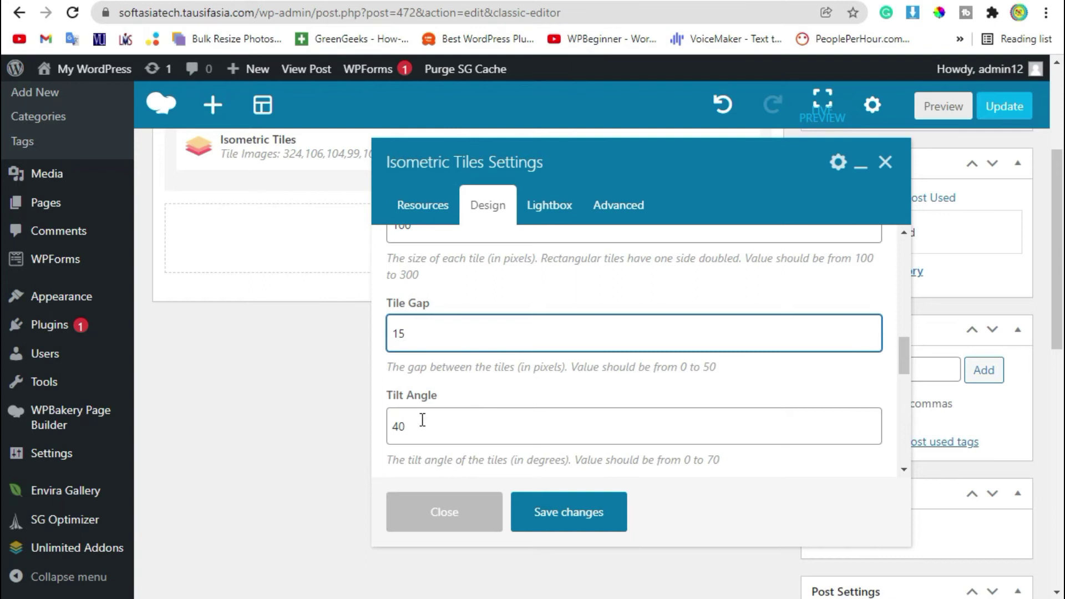
pyautogui.moveTo(422, 420); pyautogui.dragTo(371, 420)
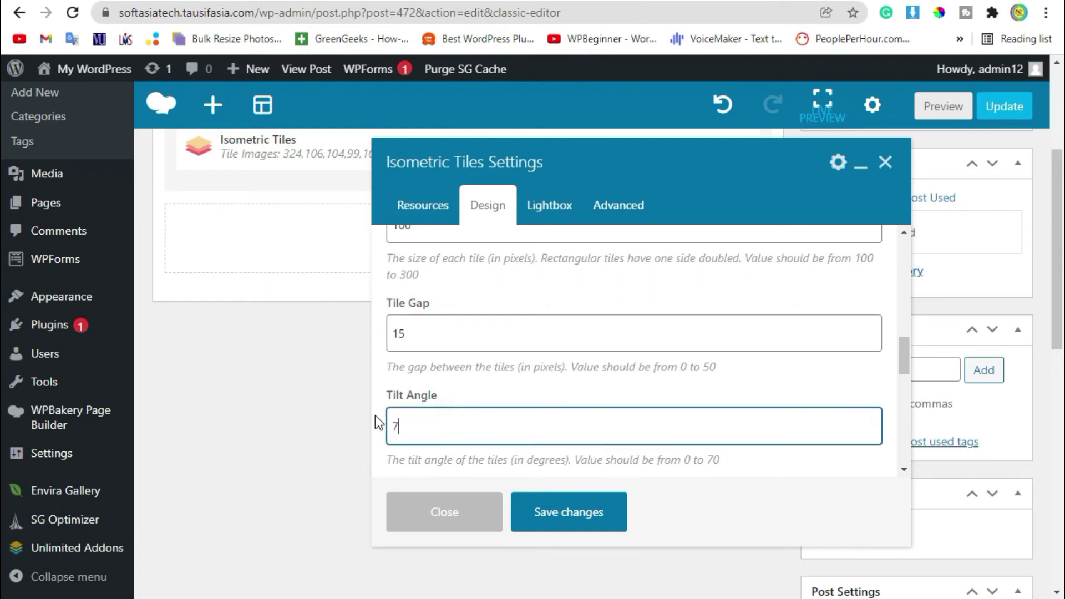
pyautogui.write('70')
pyautogui.click(566, 507)
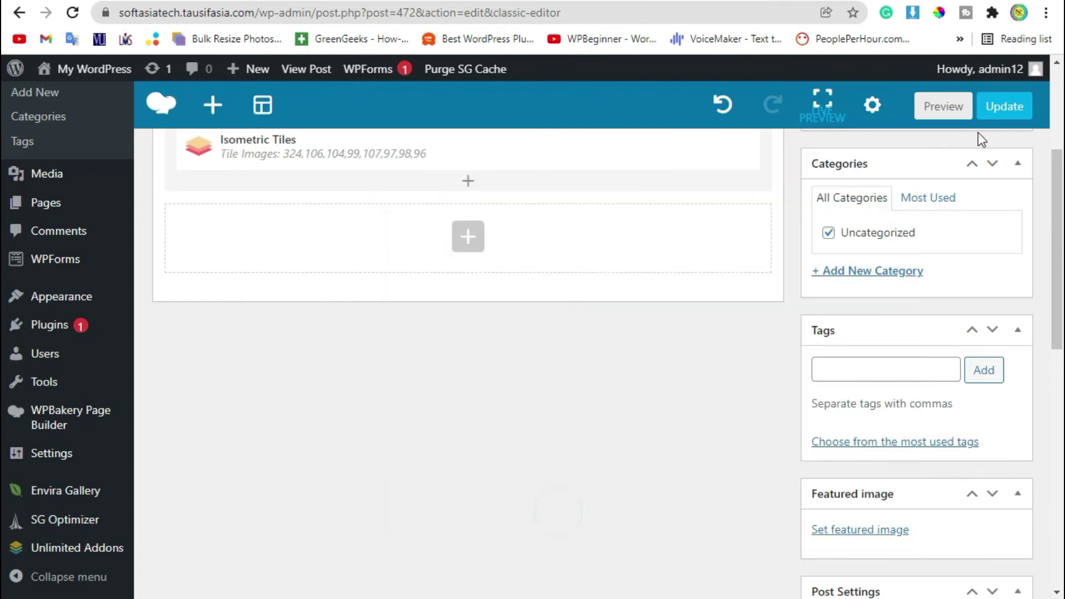
pyautogui.click(943, 106)
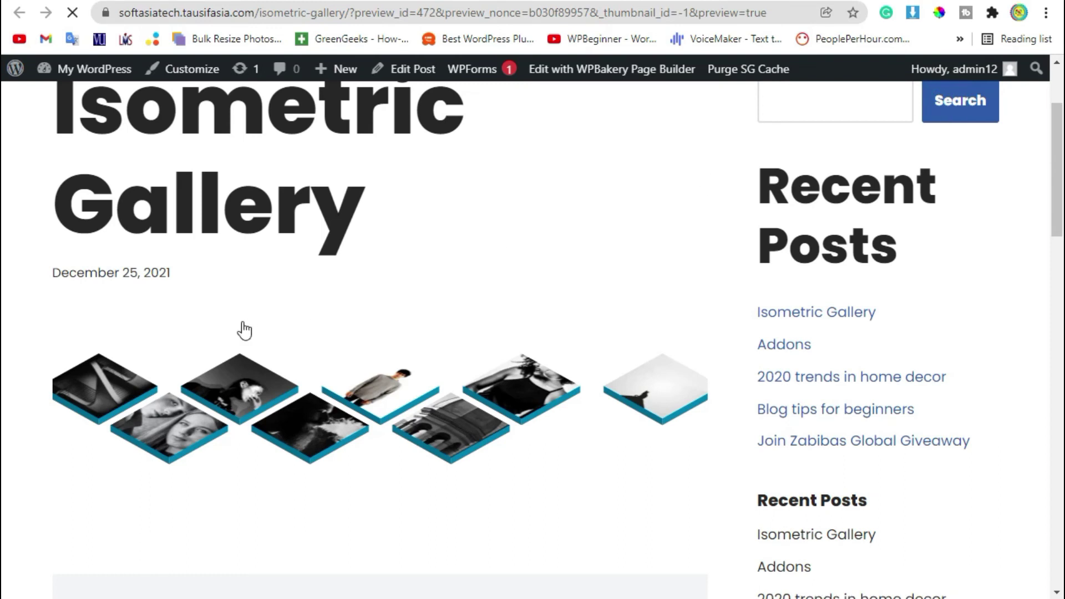
pyautogui.scroll(-3, 481, 392)
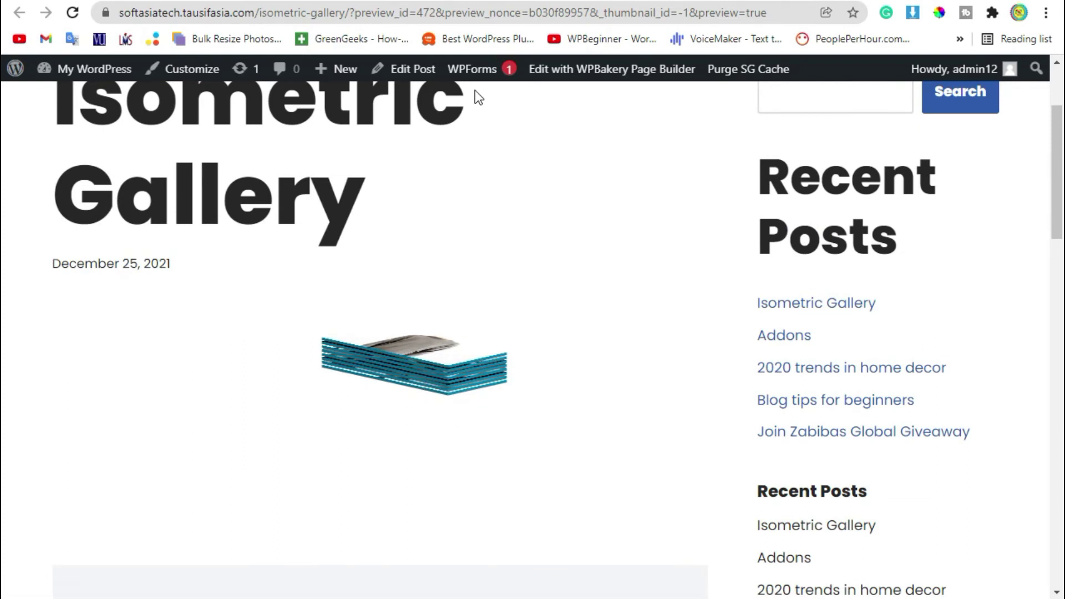
# Return to the post editor, set the tiles' tilt angle to 40 degrees and save the Isometric Tiles element
pyautogui.hotkey('ctrl', 'w')
pyautogui.scroll(3, 453, 335)
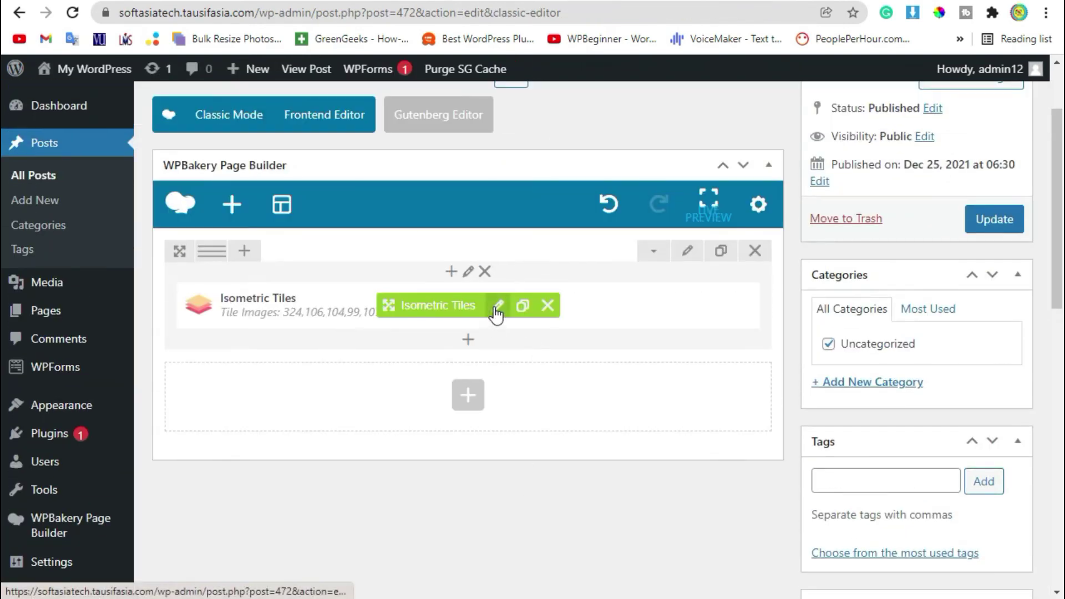
pyautogui.click(495, 305)
pyautogui.scroll(-5, 499, 294)
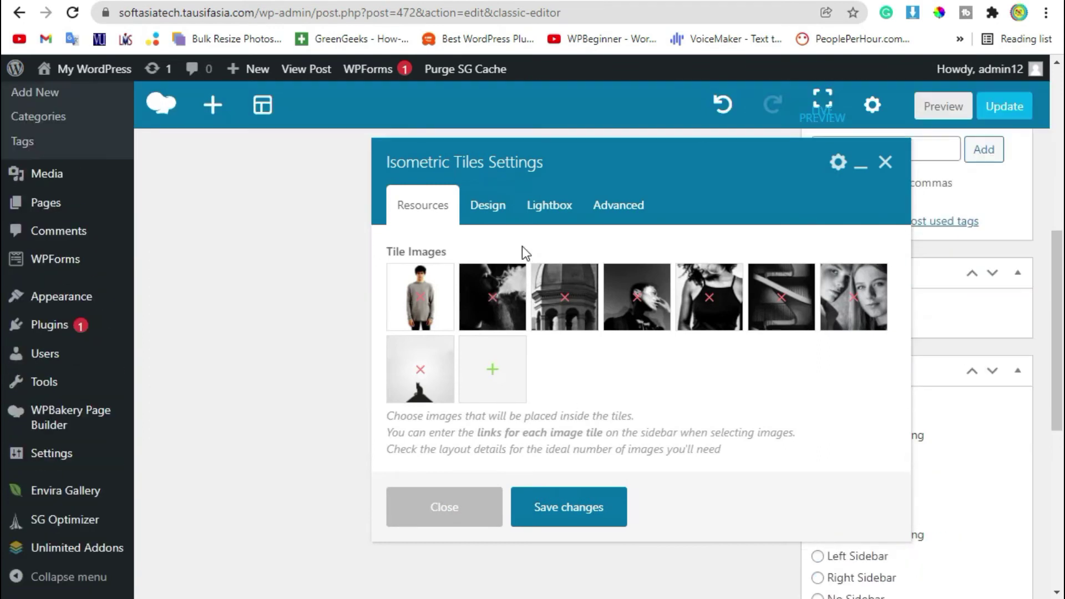
pyautogui.click(486, 209)
pyautogui.scroll(-5, 514, 351)
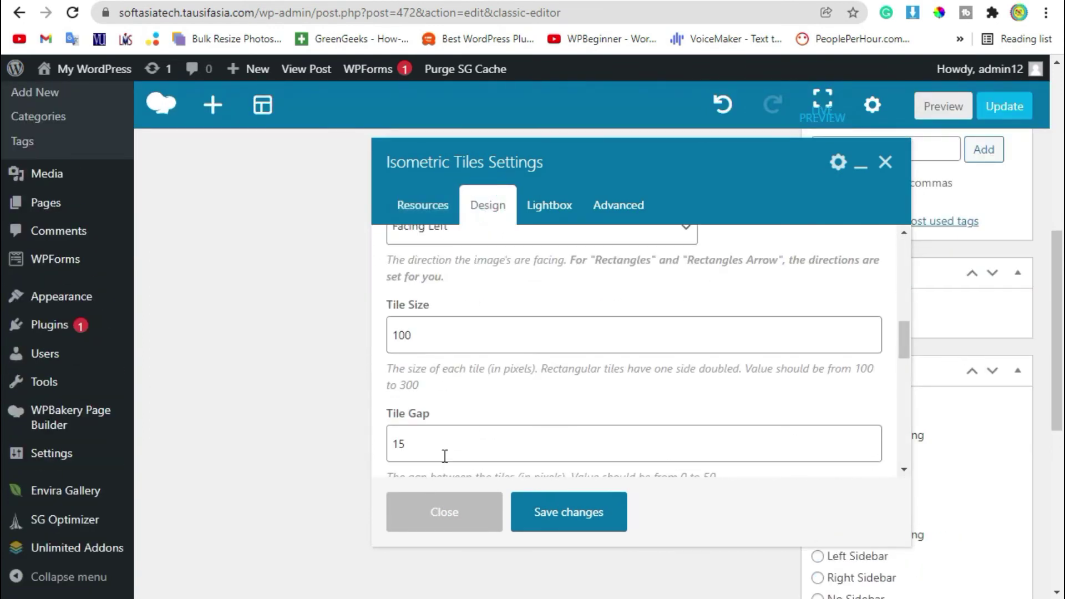
pyautogui.scroll(-2, 438, 428)
pyautogui.doubleClick(444, 438)
pyautogui.write('40')
pyautogui.click(563, 513)
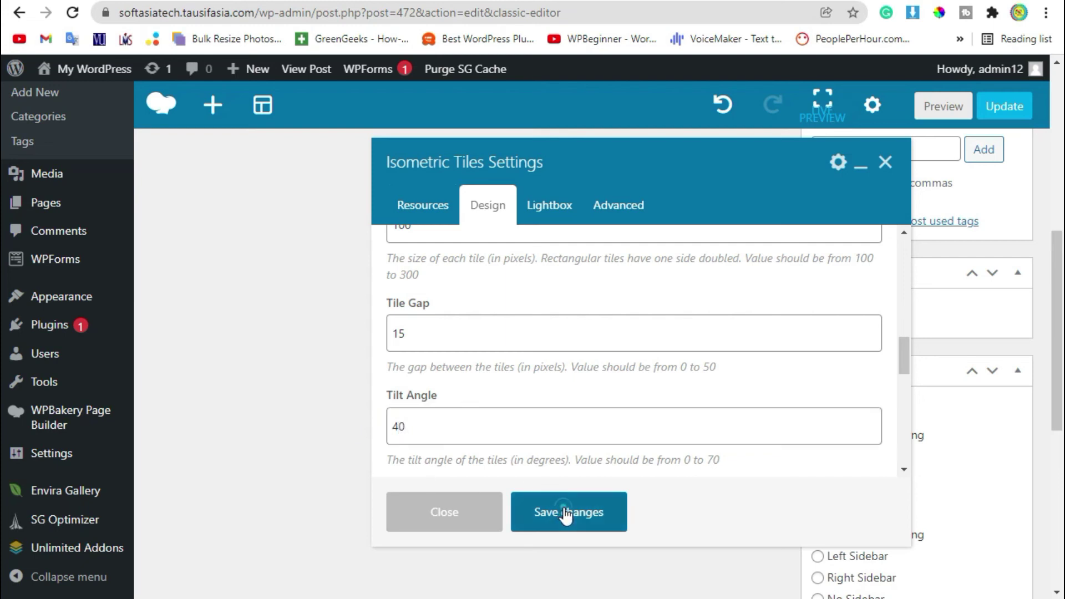